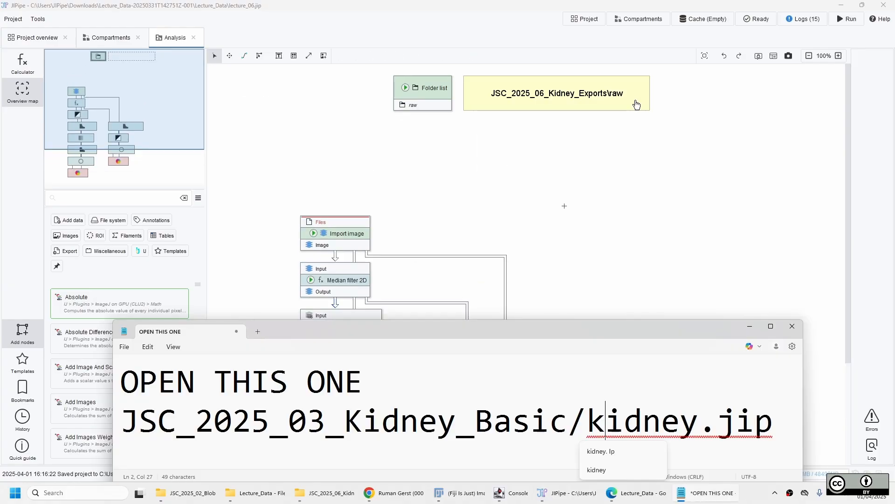
Switch to File Explorer and examine the files in the Control subfolder of JSC_2025_06_Kidney_Exports\raw.
{"action": "left_click", "coordinate": [435, 85]}
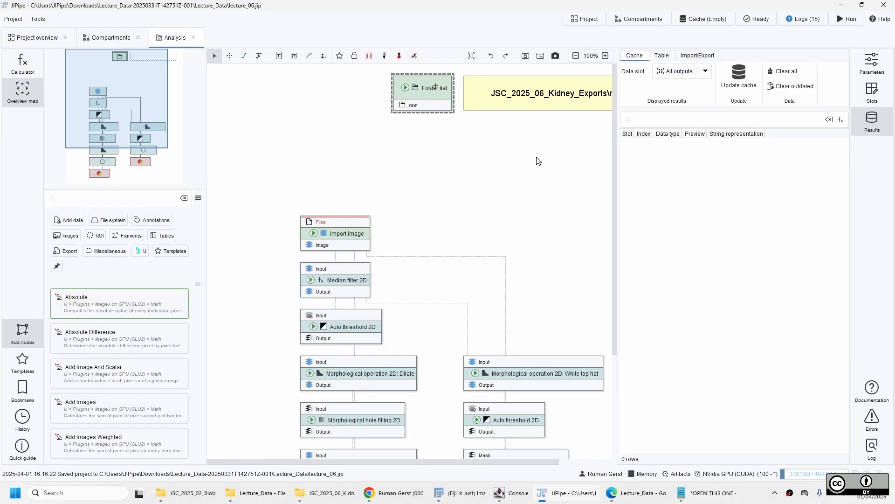
{"action": "scroll", "coordinate": [471, 461], "scroll_direction": "right", "scroll_amount": 3}
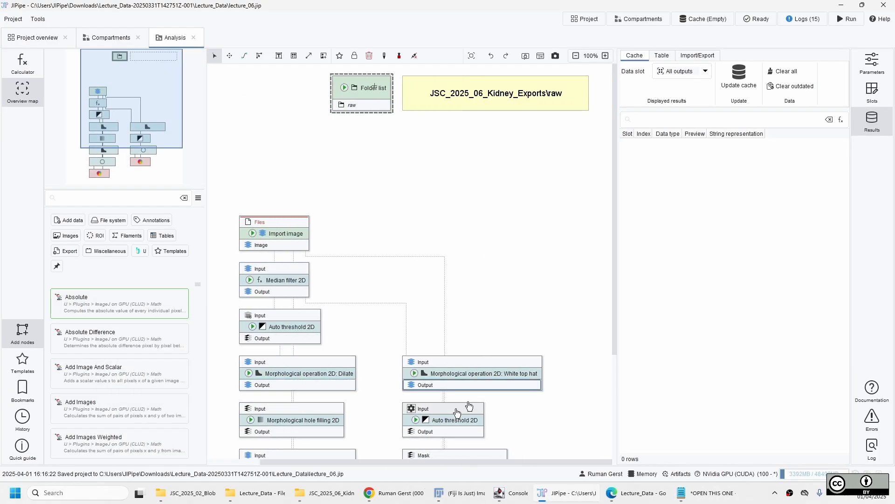
{"action": "left_click", "coordinate": [312, 497]}
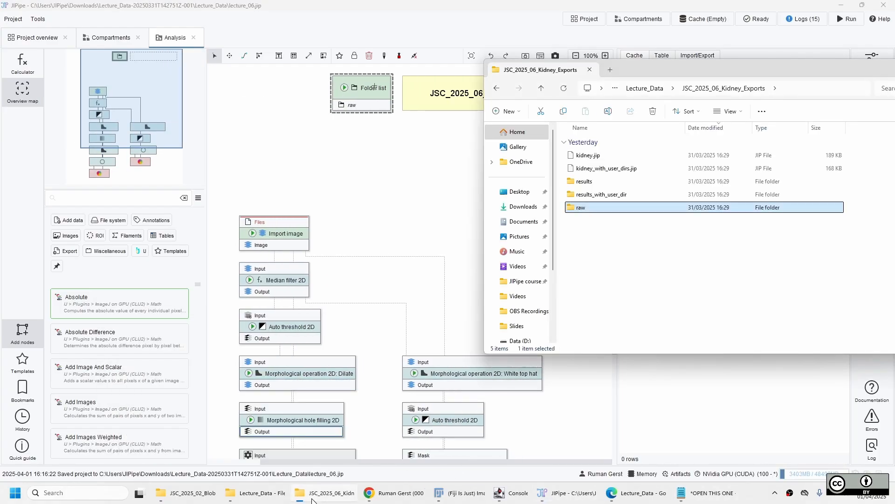
{"action": "double_click", "coordinate": [618, 210]}
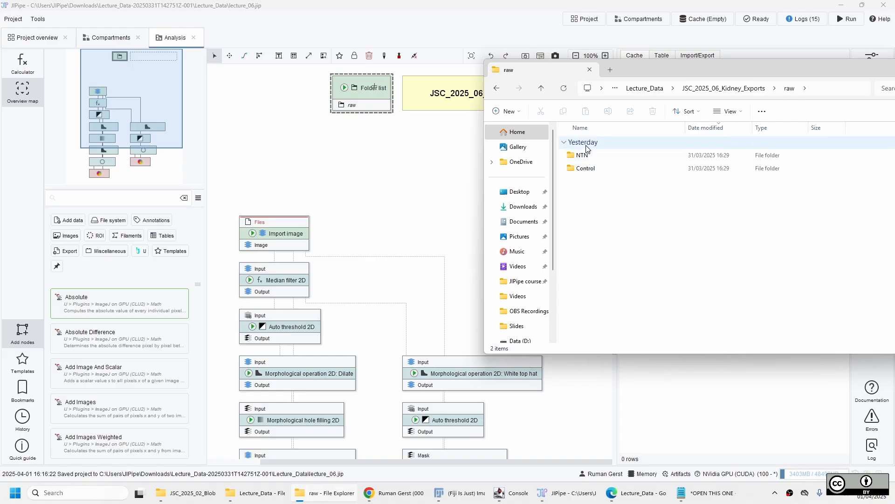
{"action": "double_click", "coordinate": [599, 169]}
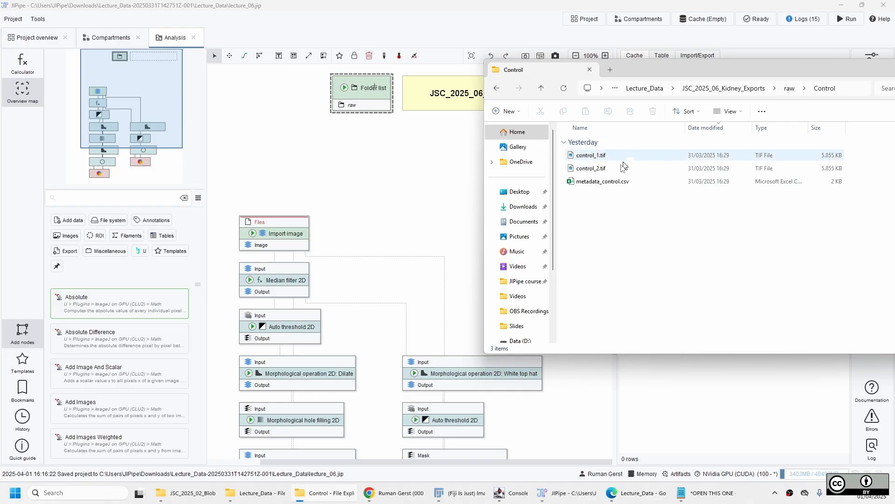
{"action": "left_click", "coordinate": [610, 184]}
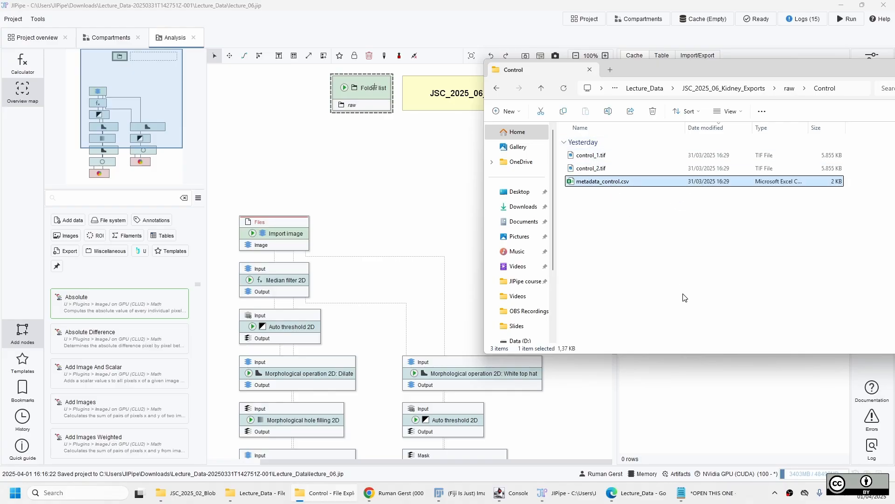
{"action": "left_click", "coordinate": [681, 278]}
Examine the files in the NTN subfolder of raw, return to raw, and minimise the File Explorer window.
{"action": "left_click", "coordinate": [793, 90]}
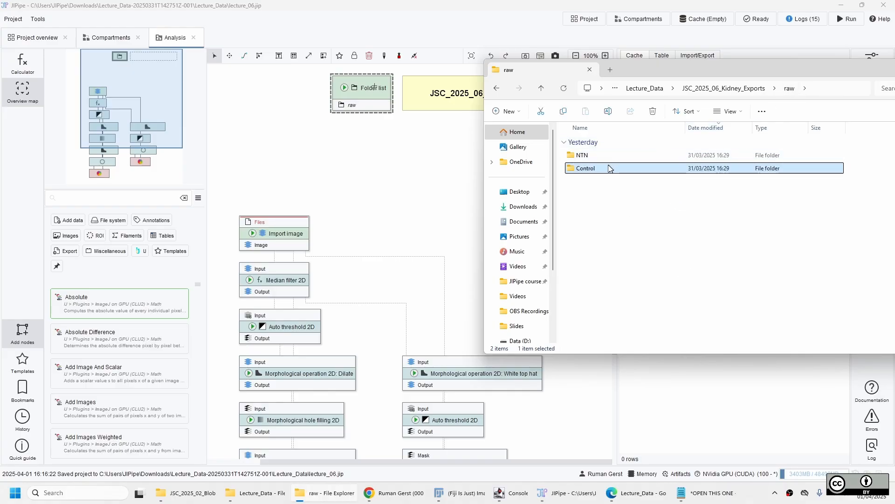
{"action": "left_click", "coordinate": [617, 159]}
{"action": "double_click", "coordinate": [617, 162]}
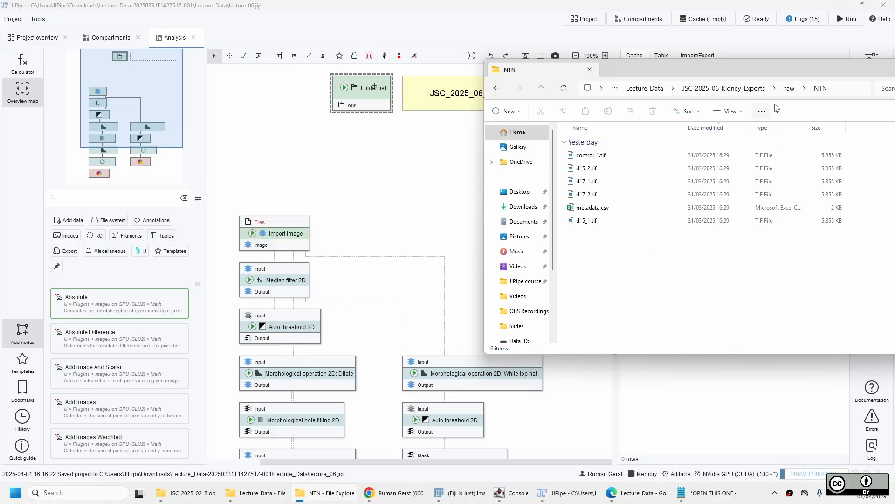
{"action": "left_click", "coordinate": [790, 88]}
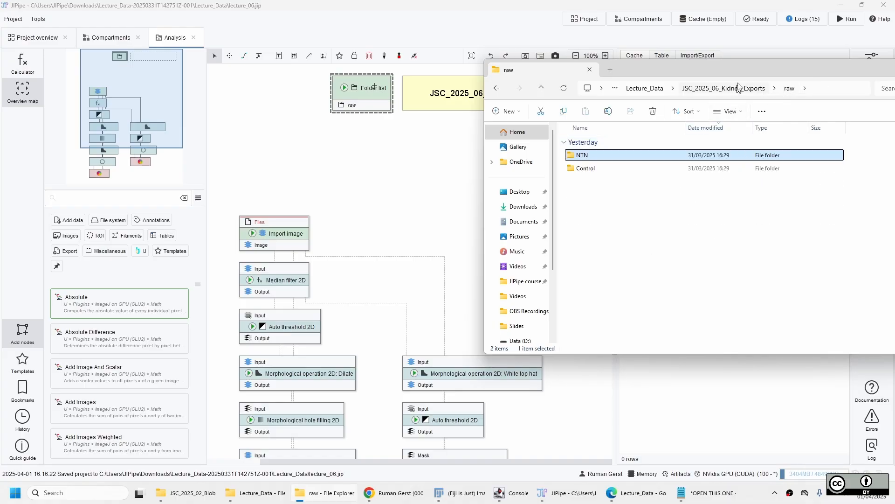
{"action": "left_click_drag", "start_coordinate": [739, 70], "coordinate": [589, 111]}
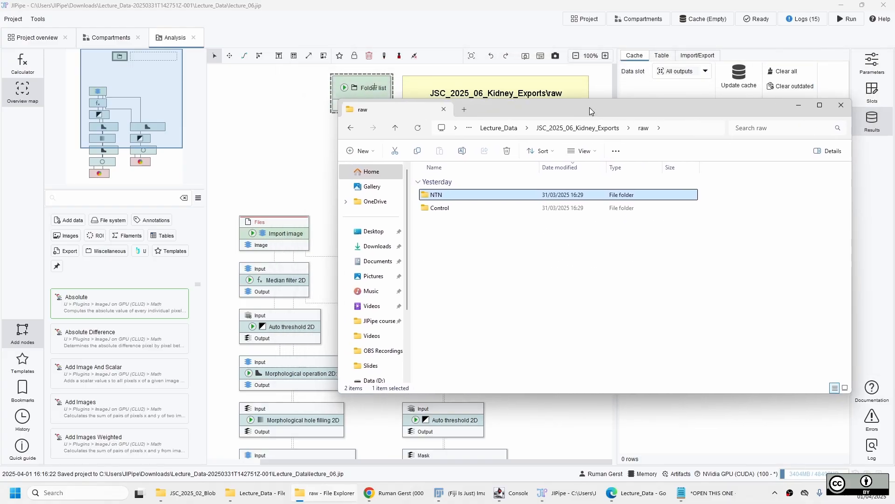
{"action": "left_click", "coordinate": [798, 105]}
Update the cache of the Folder list node and inspect the path stored in its output, closing the viewer.
{"action": "left_click", "coordinate": [344, 87]}
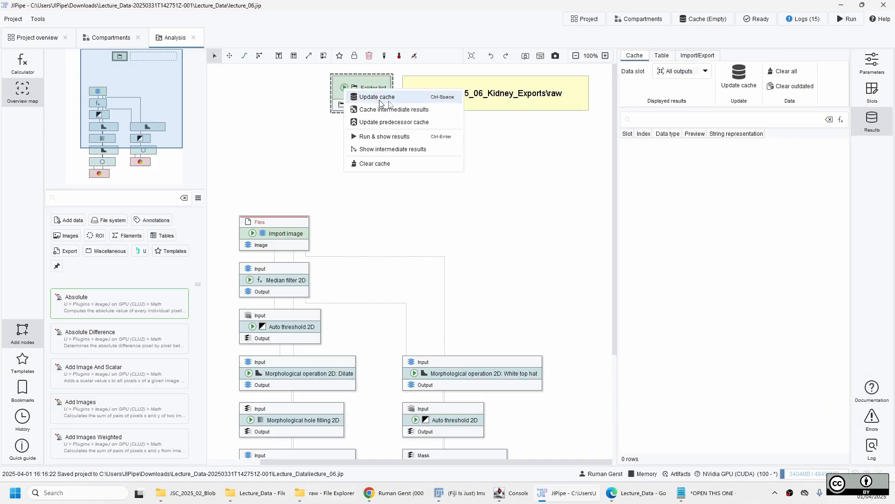
{"action": "left_click", "coordinate": [401, 102]}
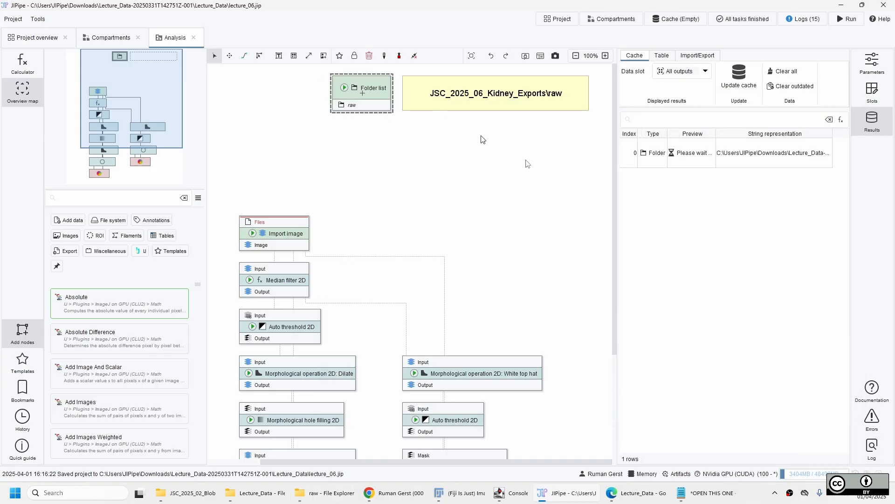
{"action": "double_click", "coordinate": [728, 158]}
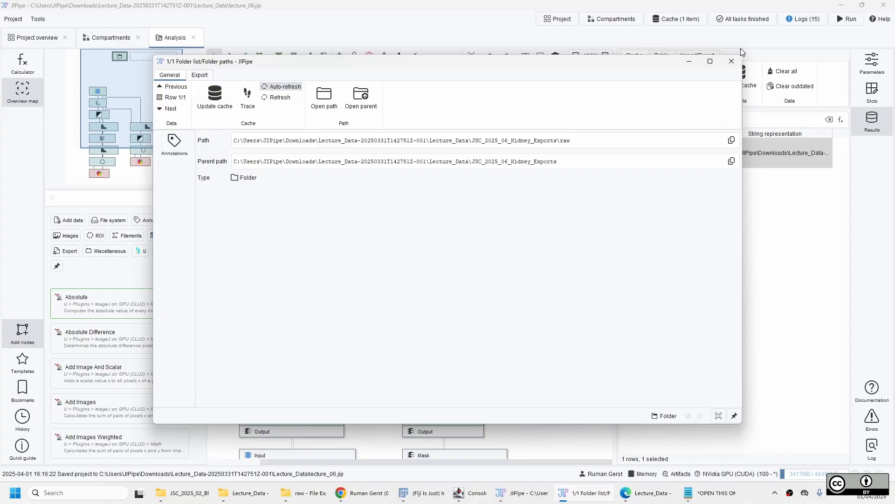
{"action": "left_click", "coordinate": [731, 61]}
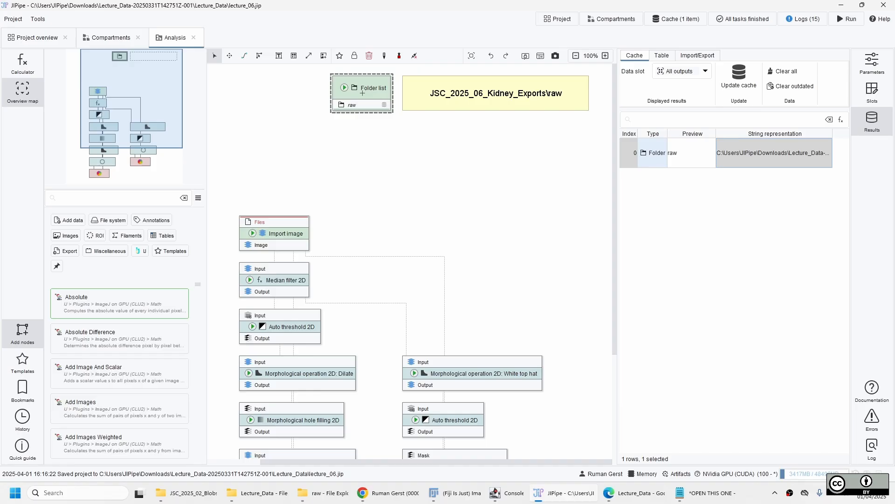
Add a List subfolders node below Folder list and connect the raw output to its Folders input.
{"action": "left_click", "coordinate": [337, 117]}
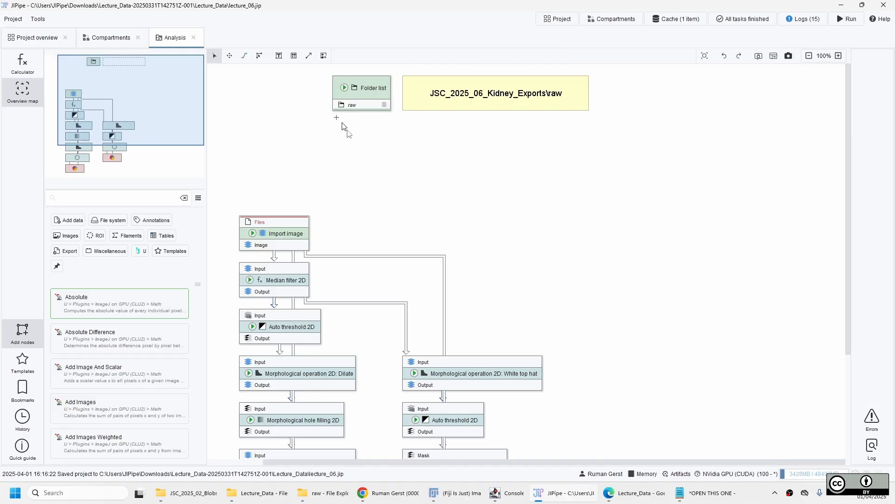
{"action": "left_click", "coordinate": [111, 204]}
{"action": "type", "text": "list subf"}
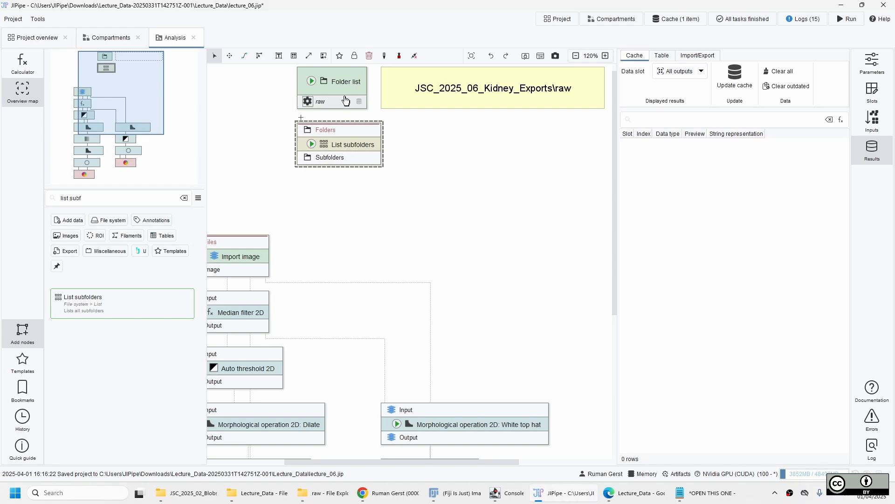
{"action": "left_click_drag", "start_coordinate": [340, 101], "coordinate": [340, 133]}
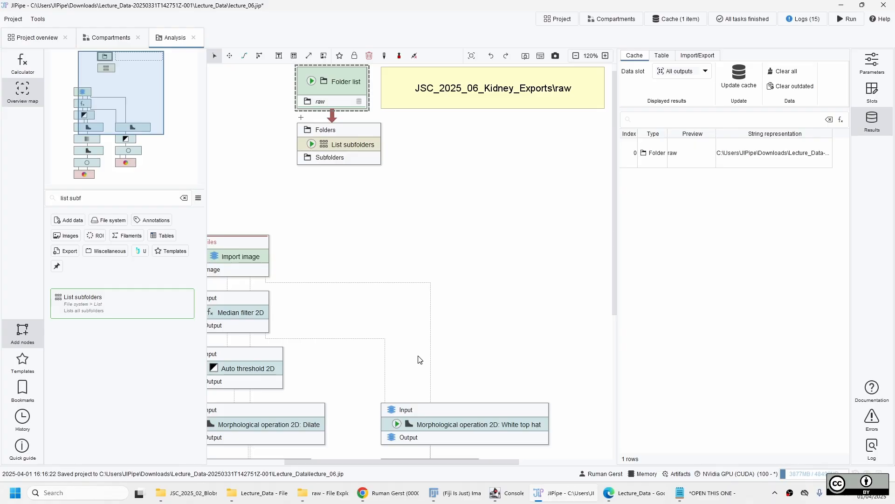
Update the cache of the List subfolders node and review its output folders and parameters.
{"action": "right_click", "coordinate": [313, 145]}
{"action": "left_click", "coordinate": [327, 152]}
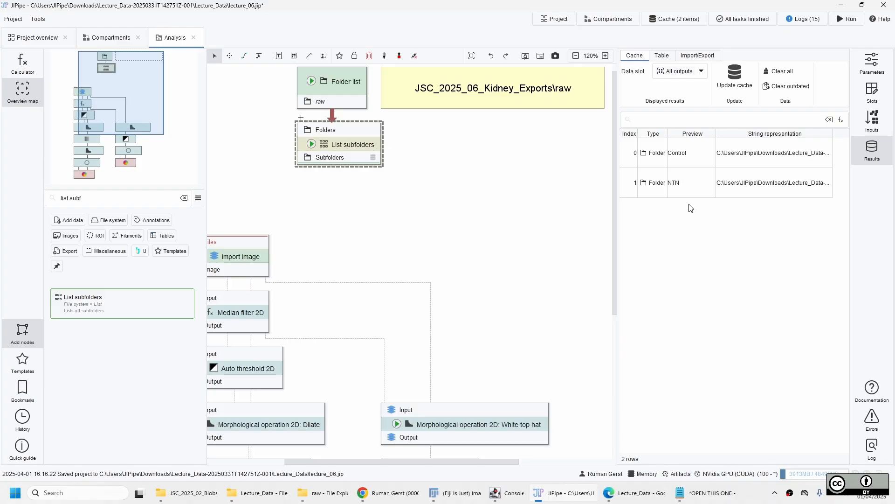
{"action": "left_click", "coordinate": [711, 162]}
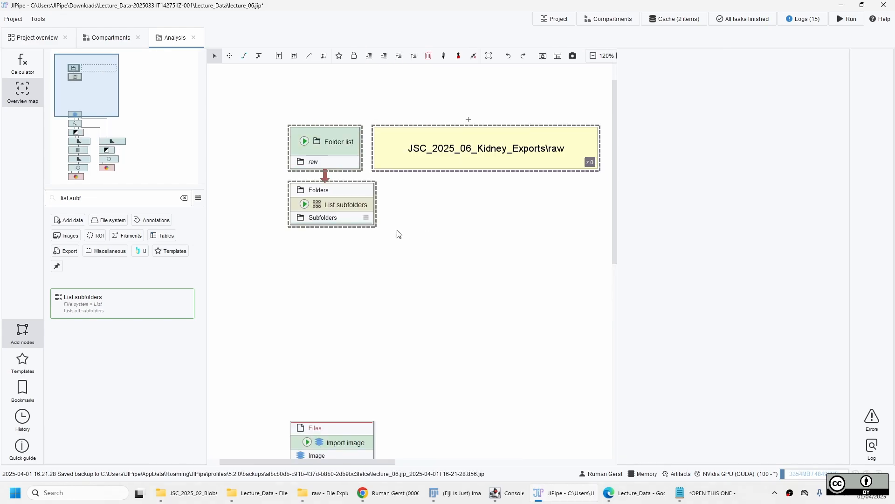
{"action": "scroll", "coordinate": [399, 233], "scroll_direction": "down", "scroll_amount": 2}
{"action": "left_click", "coordinate": [390, 132]}
{"action": "left_click", "coordinate": [343, 139]}
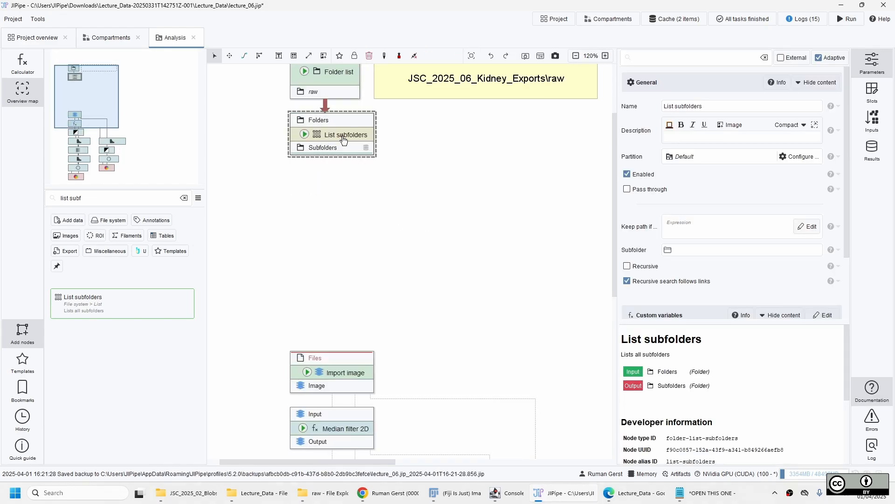
{"action": "left_click", "coordinate": [885, 154]}
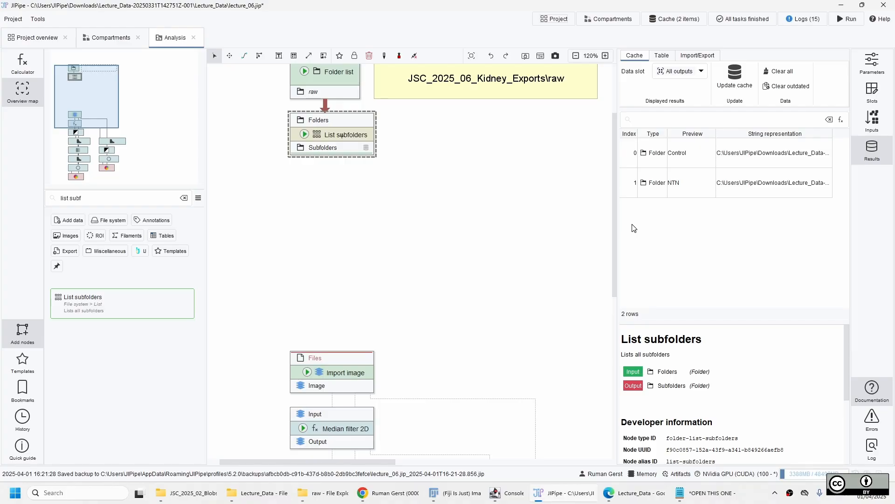
Add an Annotate with file/directory name node below List subfolders and connect the Subfolders output to its Paths input.
{"action": "triple_click", "coordinate": [70, 197]}
{"action": "type", "text": "annotate with name"}
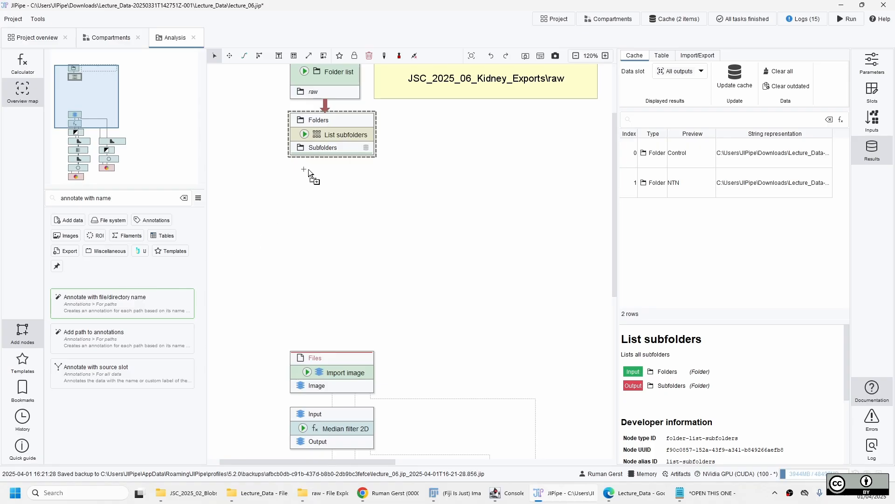
{"action": "left_click_drag", "start_coordinate": [294, 168], "coordinate": [294, 169]}
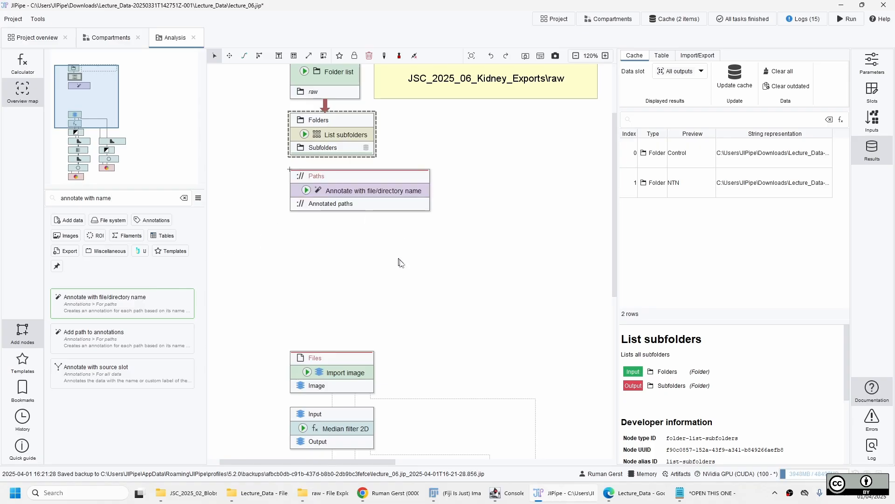
{"action": "left_click", "coordinate": [388, 192]}
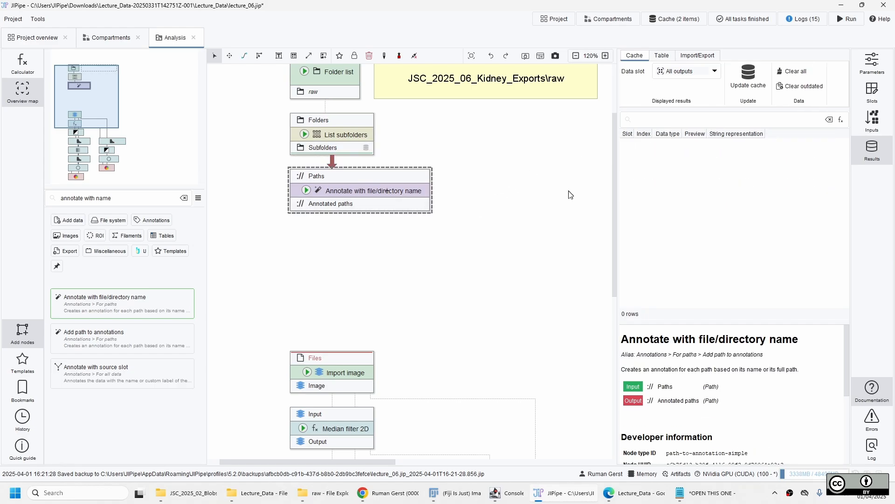
Set the generated annotation of the Annotate with file/directory name node to Experiment.
{"action": "scroll", "coordinate": [531, 154], "scroll_direction": "up", "scroll_amount": 1}
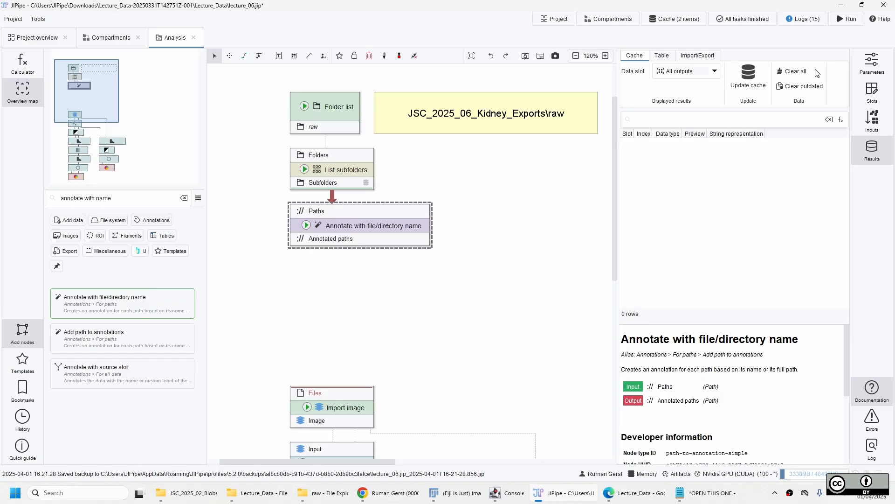
{"action": "left_click", "coordinate": [871, 64]}
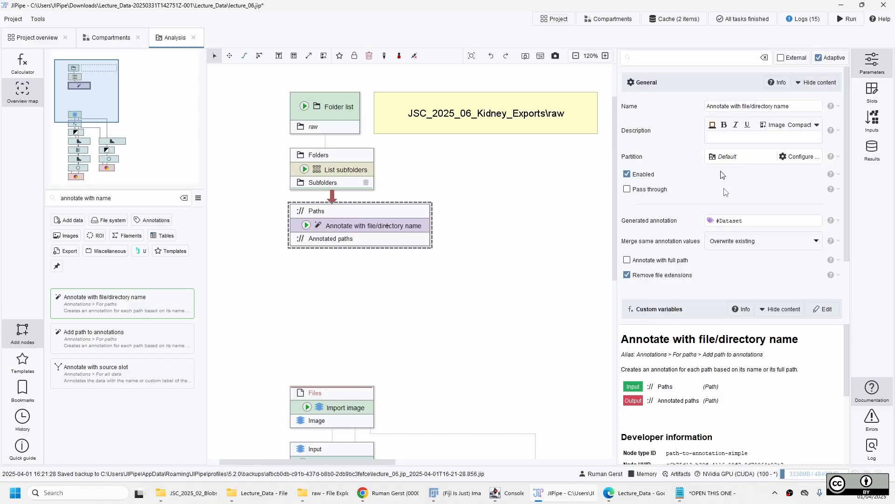
{"action": "double_click", "coordinate": [735, 215]}
{"action": "type", "text": "Experiment"}
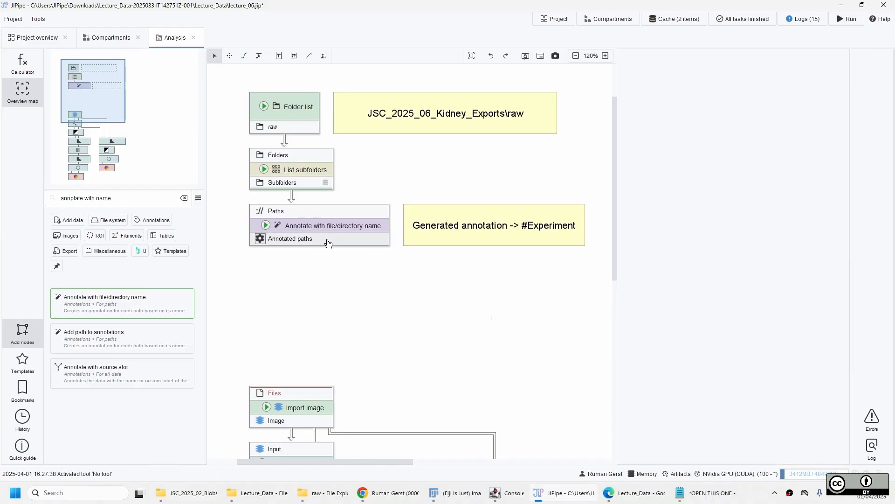
Update the cache of the Annotate with file/directory name node and inspect the #Experiment column of its results.
{"action": "left_click", "coordinate": [280, 233]}
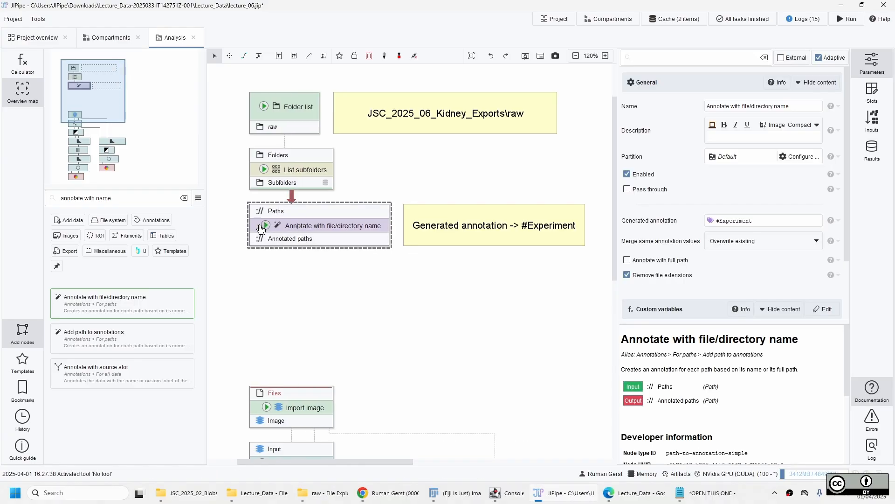
{"action": "left_click", "coordinate": [265, 226]}
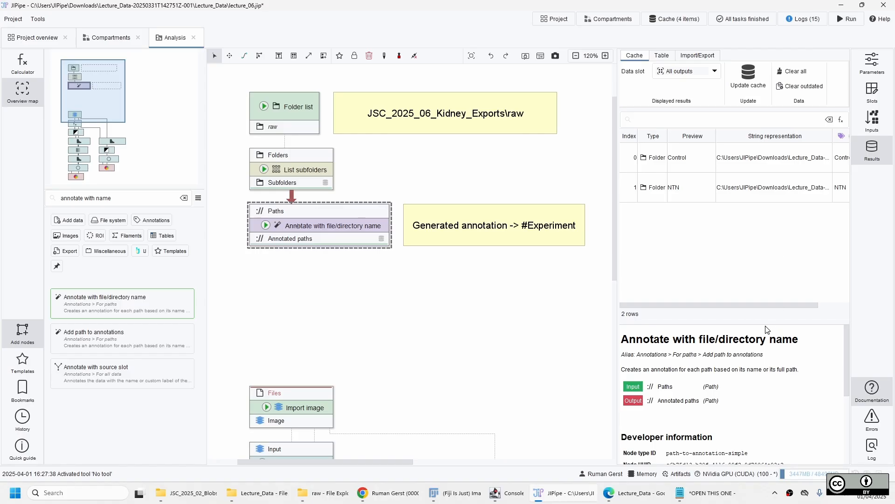
{"action": "left_click_drag", "start_coordinate": [765, 305], "coordinate": [819, 306]}
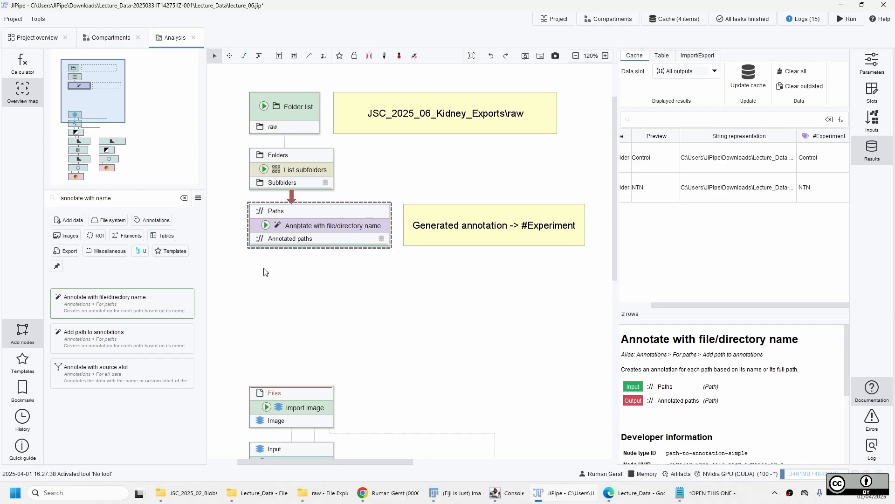
Add a "List files: Only list *.tif files" node and connect the Annotated paths output to its Folders input.
{"action": "left_click", "coordinate": [253, 257]}
{"action": "left_click_drag", "start_coordinate": [112, 198], "coordinate": [45, 195]}
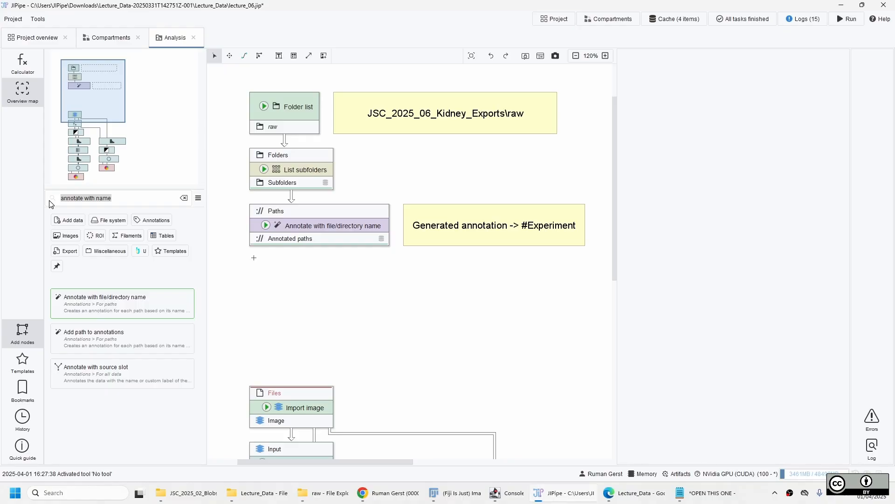
{"action": "type", "text": "list file"}
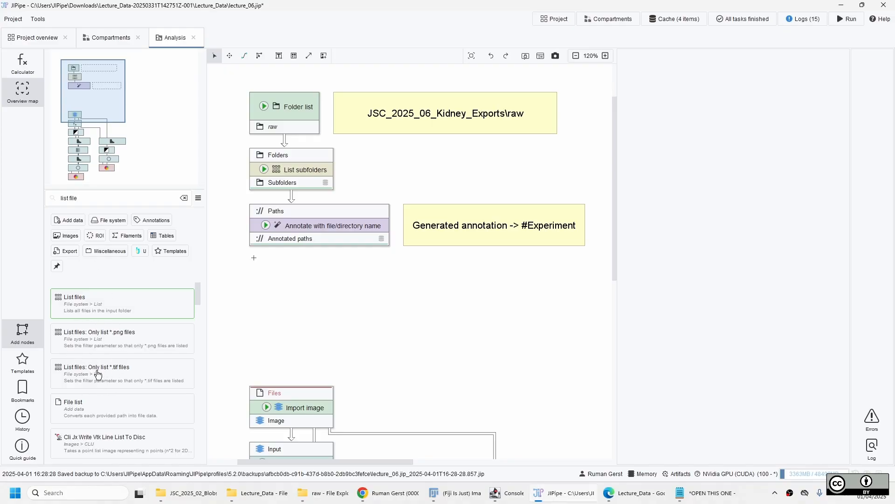
{"action": "double_click", "coordinate": [97, 373]}
{"action": "left_click", "coordinate": [299, 282]}
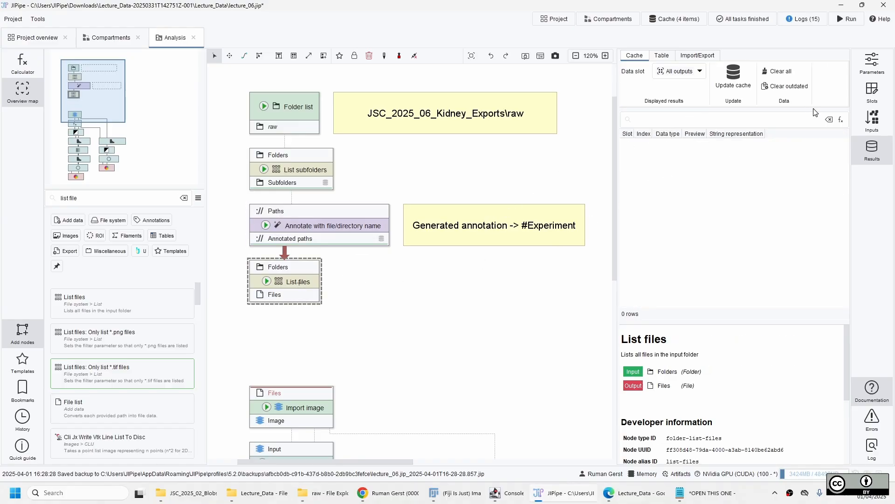
Check the file filter of the List files node, update its cache, and inspect the listed TIF files with their #Experiment annotations.
{"action": "left_click", "coordinate": [865, 61]}
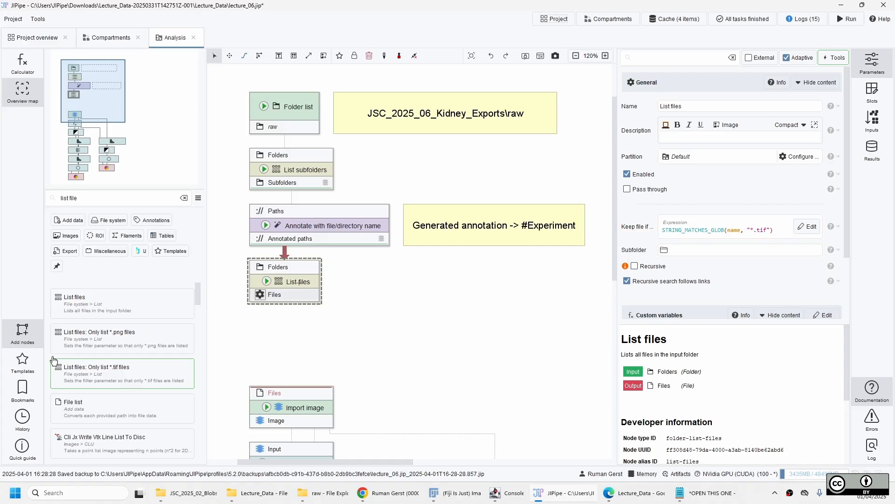
{"action": "left_click", "coordinate": [264, 283]}
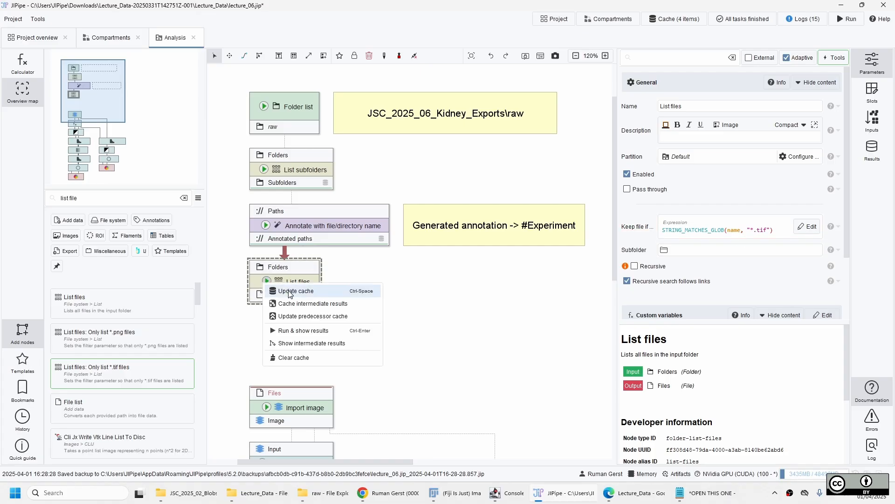
{"action": "left_click", "coordinate": [280, 291]}
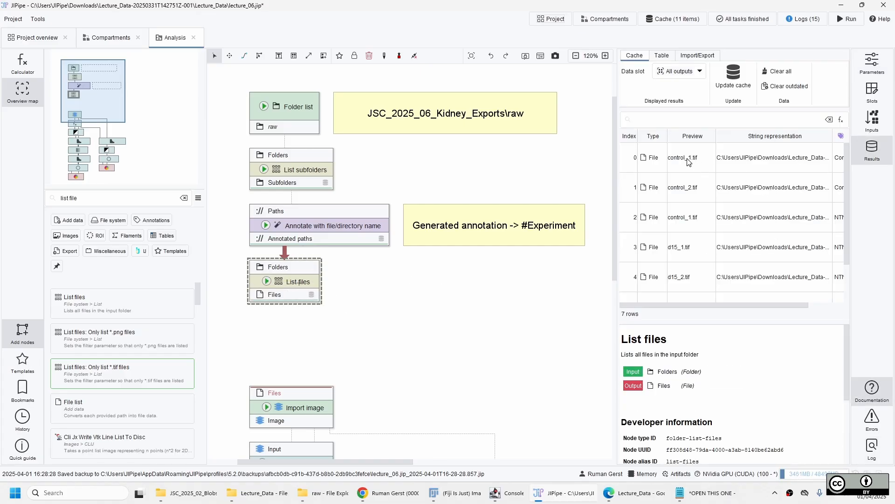
{"action": "scroll", "coordinate": [689, 266], "scroll_direction": "down", "scroll_amount": 2}
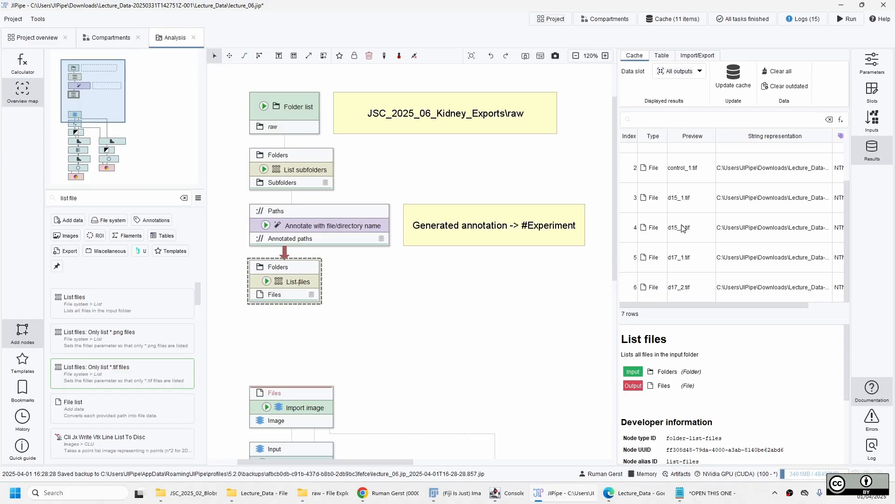
{"action": "left_click", "coordinate": [689, 210]}
{"action": "scroll", "coordinate": [697, 263], "scroll_direction": "right", "scroll_amount": 5}
{"action": "scroll", "coordinate": [697, 264], "scroll_direction": "up", "scroll_amount": 2}
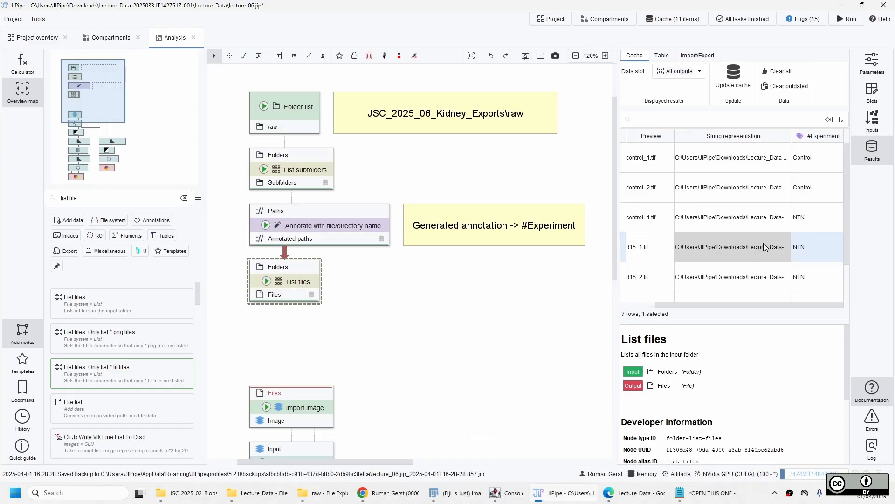
{"action": "scroll", "coordinate": [690, 308], "scroll_direction": "left", "scroll_amount": 5}
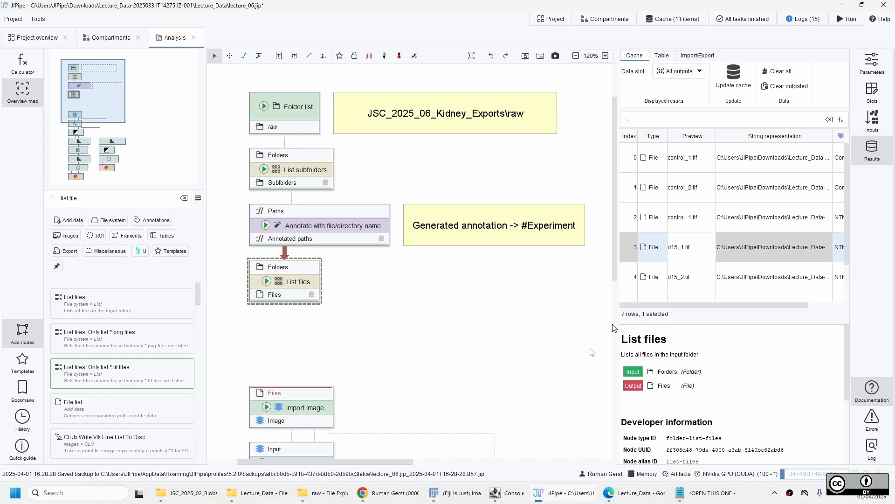
Add an Annotate with file/directory name node below List files and connect the Files output to its Paths input.
{"action": "left_click", "coordinate": [254, 315]}
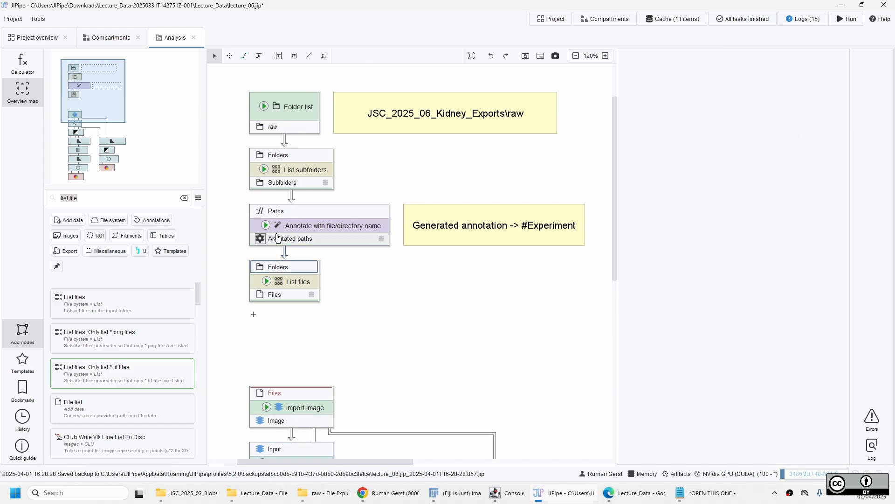
{"action": "type", "text": "annotate with na"}
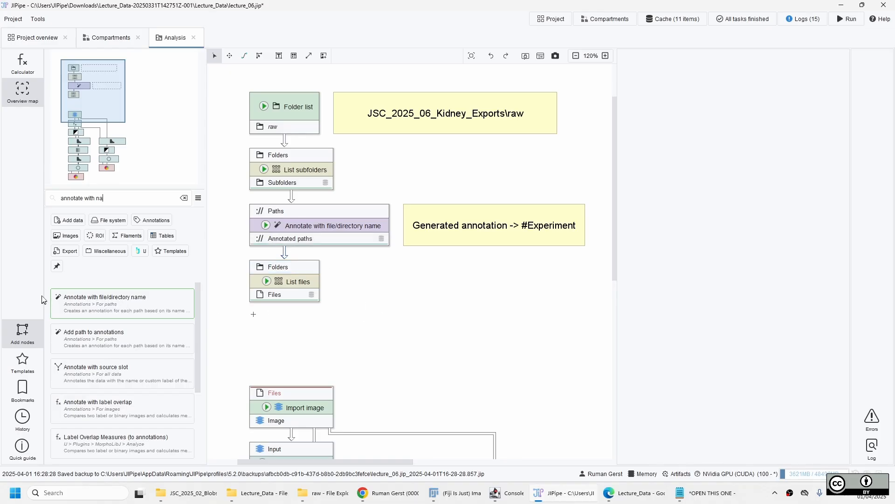
{"action": "mouse_move", "coordinate": [82, 303]}
{"action": "left_mouse_down"}
{"action": "mouse_move", "coordinate": [281, 294]}
{"action": "mouse_move", "coordinate": [256, 314]}
{"action": "left_mouse_up"}
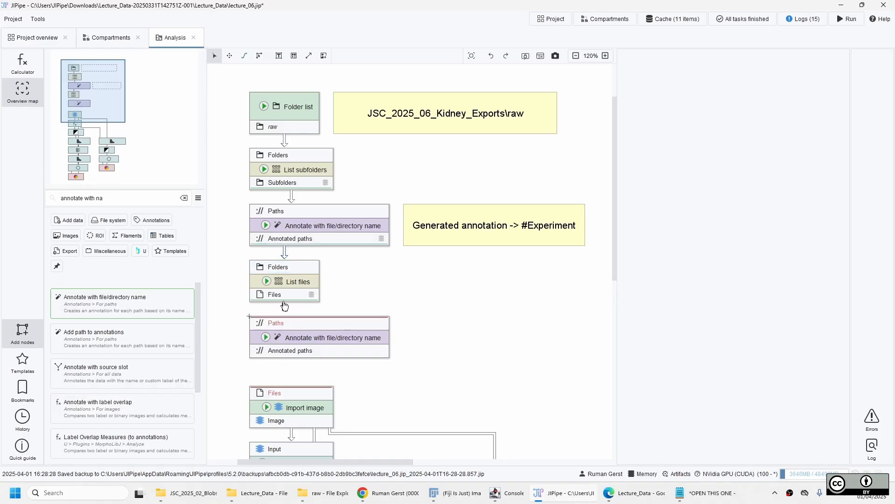
{"action": "left_click", "coordinate": [285, 298]}
Update the cache of the Annotate with file/directory name node below List files and widen the results area to show its annotations.
{"action": "left_click", "coordinate": [265, 338]}
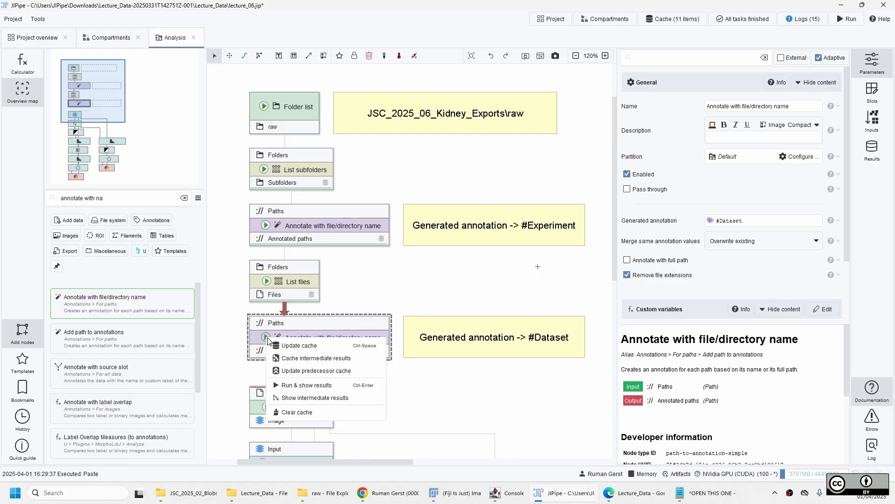
{"action": "left_click", "coordinate": [318, 349]}
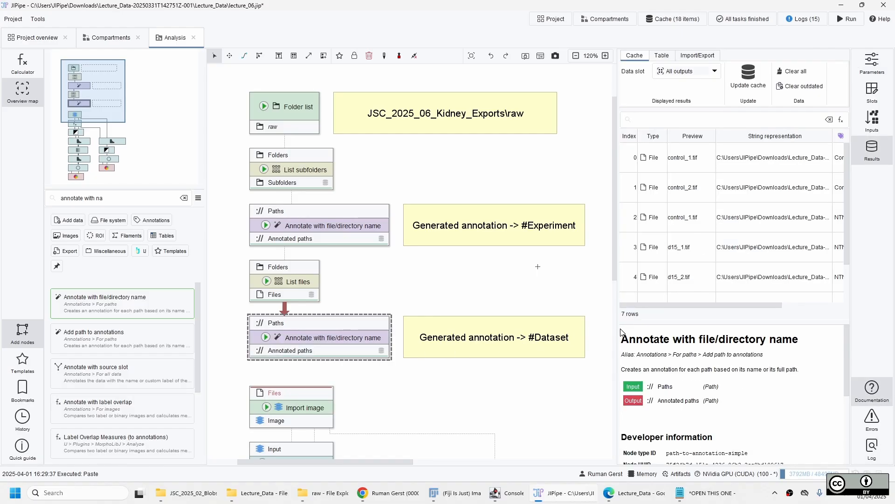
{"action": "left_click_drag", "start_coordinate": [617, 206], "coordinate": [562, 219]}
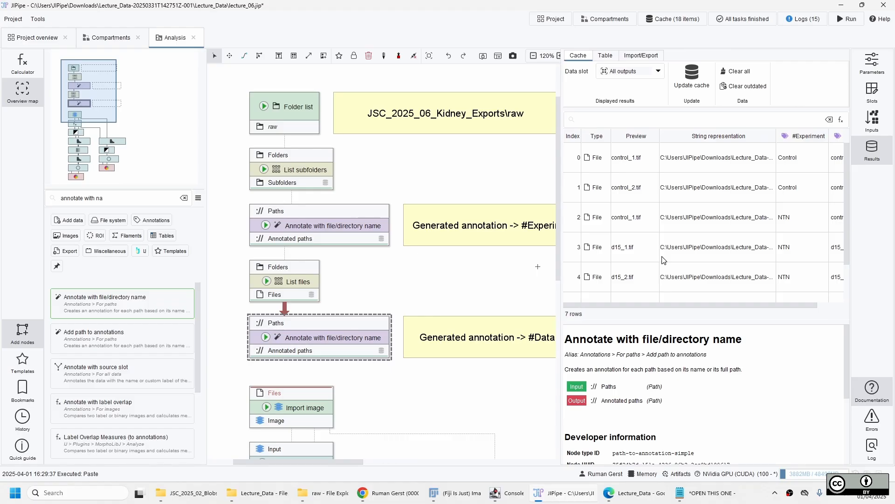
{"action": "left_click_drag", "start_coordinate": [662, 305], "coordinate": [714, 288]}
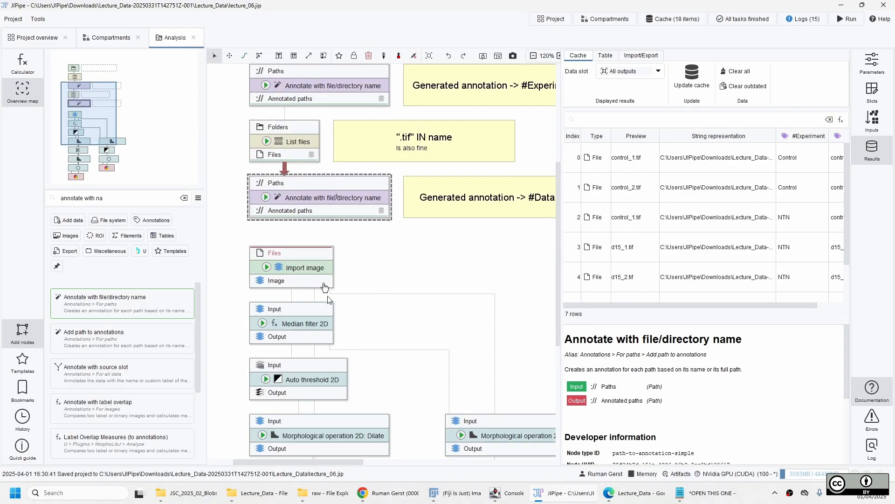
Connect the Annotated paths output to the Files input of Import image and compare the two control_1 rows in the annotation results.
{"action": "left_click_drag", "start_coordinate": [304, 211], "coordinate": [300, 256]}
{"action": "left_click_drag", "start_coordinate": [676, 305], "coordinate": [761, 305]}
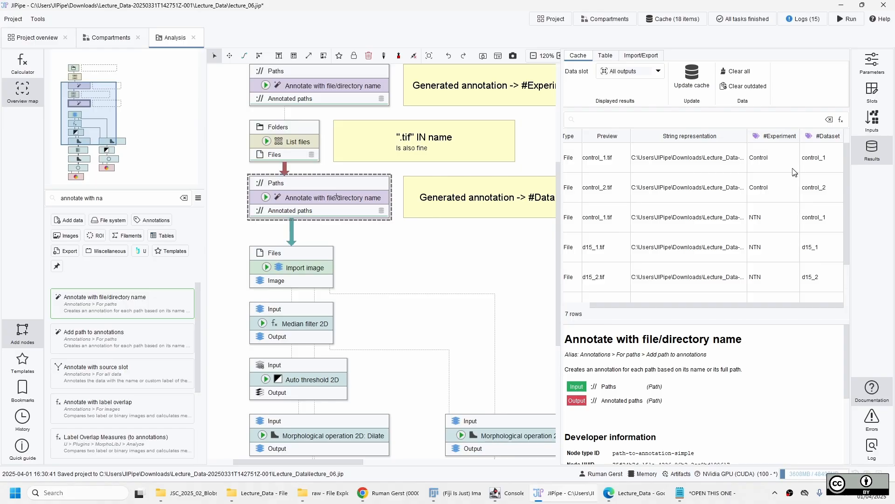
{"action": "left_click", "coordinate": [822, 162]}
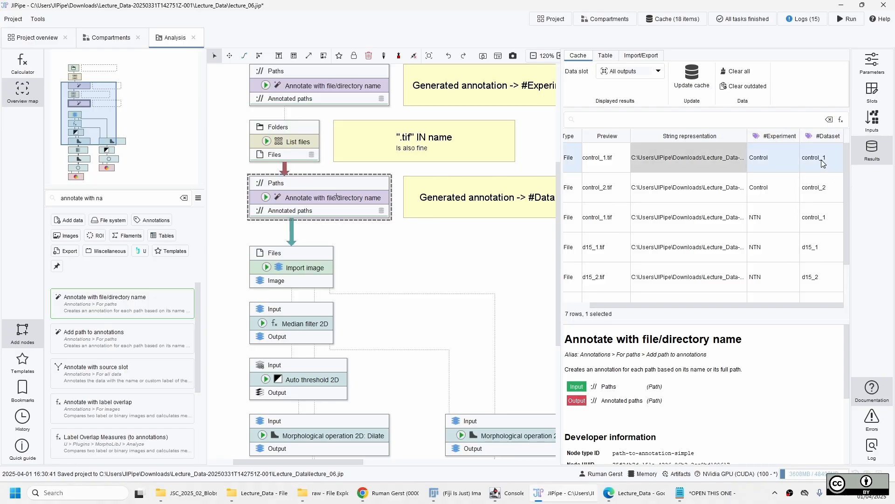
{"action": "left_click", "coordinate": [818, 225], "text": "ctrl"}
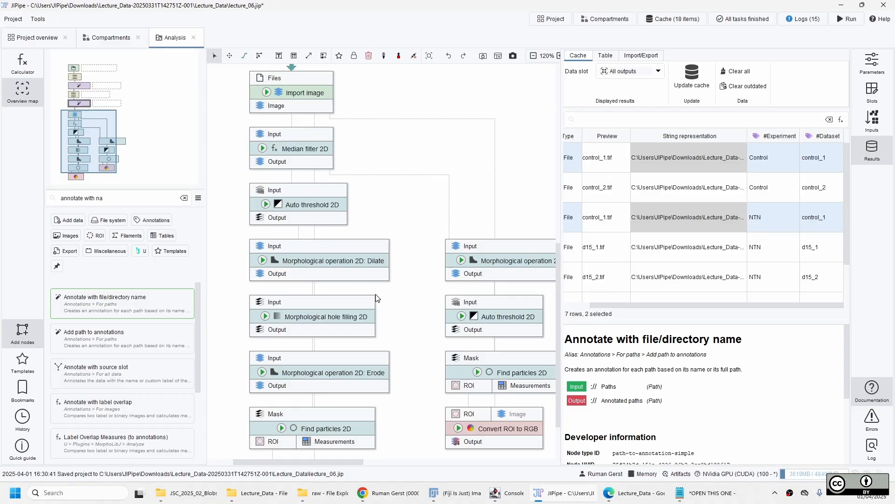
Update the cache of the Convert ROI to RGB node at the end of the branch with the Dilate, hole filling and Erode nodes.
{"action": "scroll", "coordinate": [378, 298], "scroll_direction": "up", "scroll_amount": 1}
{"action": "scroll", "coordinate": [379, 300], "scroll_direction": "down", "scroll_amount": 3}
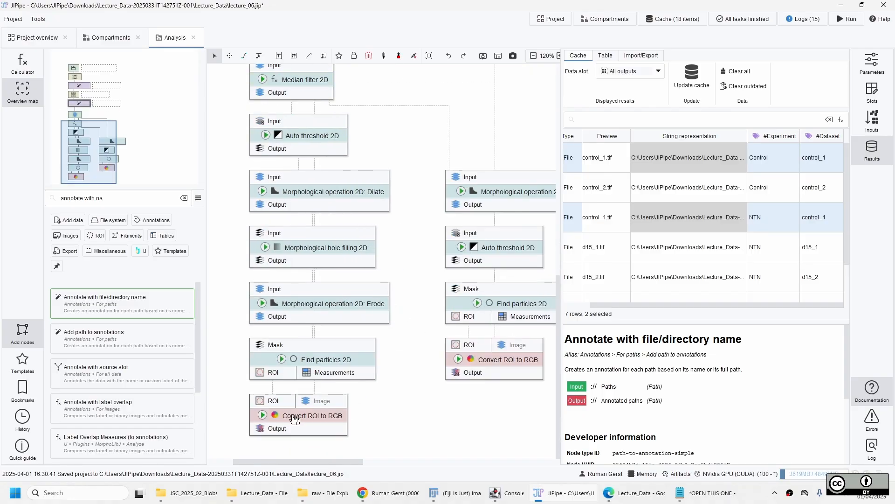
{"action": "right_click", "coordinate": [295, 419]}
{"action": "left_click", "coordinate": [303, 423]}
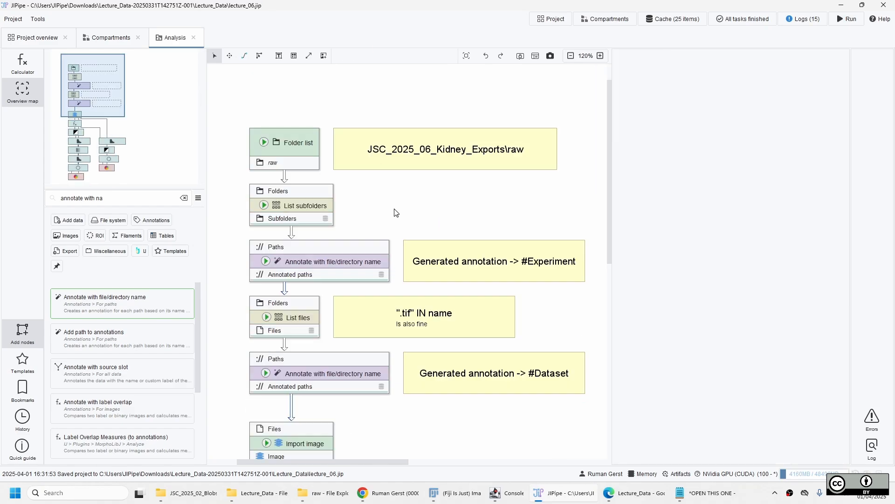
{"action": "left_click", "coordinate": [309, 327]}
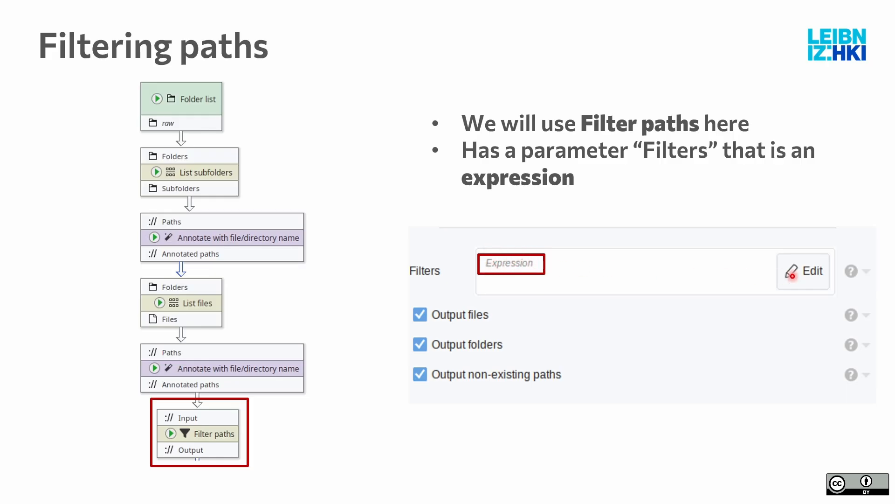
{"action": "key", "text": "Right"}
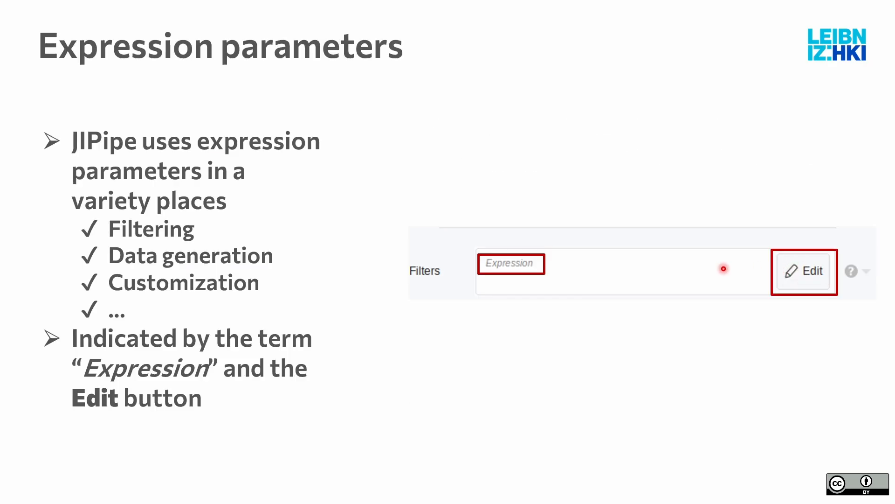
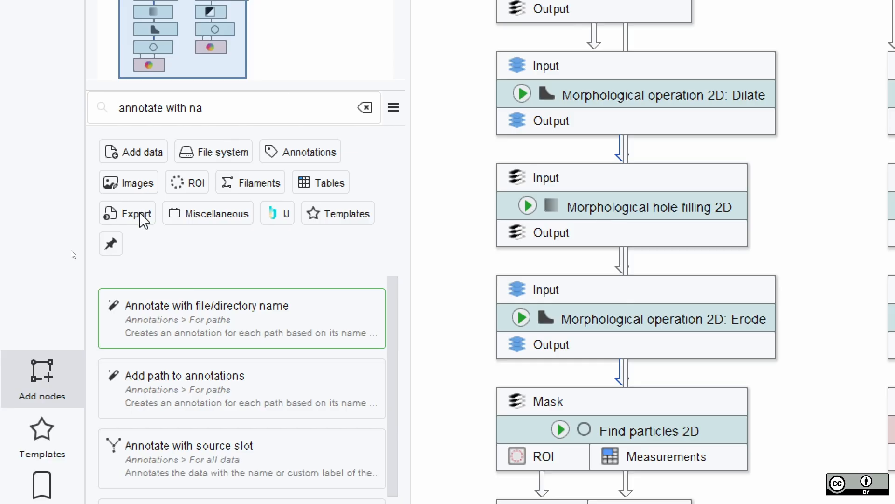
Examine the available export nodes, including those for 3D scenes, images, ROI and tables.
{"action": "left_click", "coordinate": [142, 215]}
{"action": "mouse_move", "coordinate": [242, 222]}
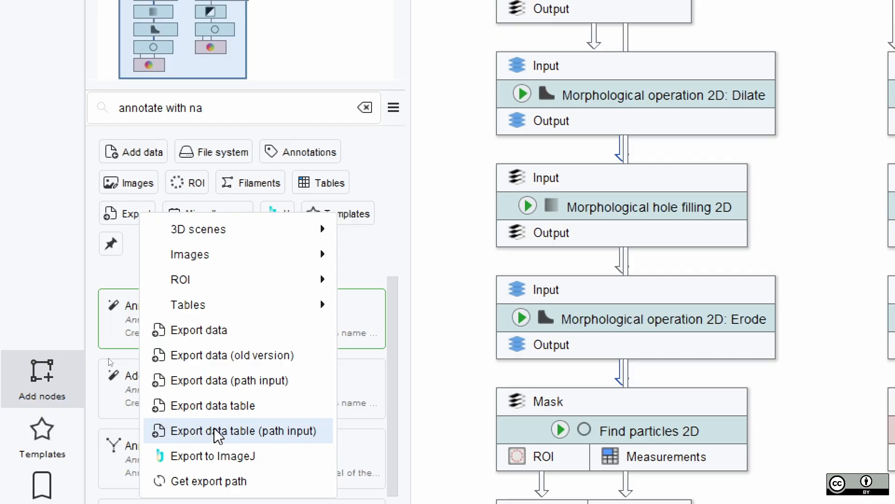
{"action": "mouse_move", "coordinate": [228, 306]}
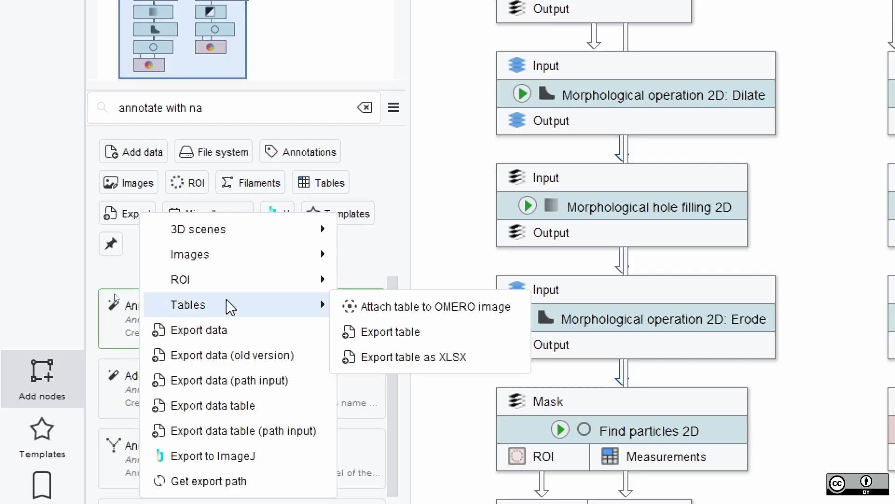
{"action": "mouse_move", "coordinate": [304, 284]}
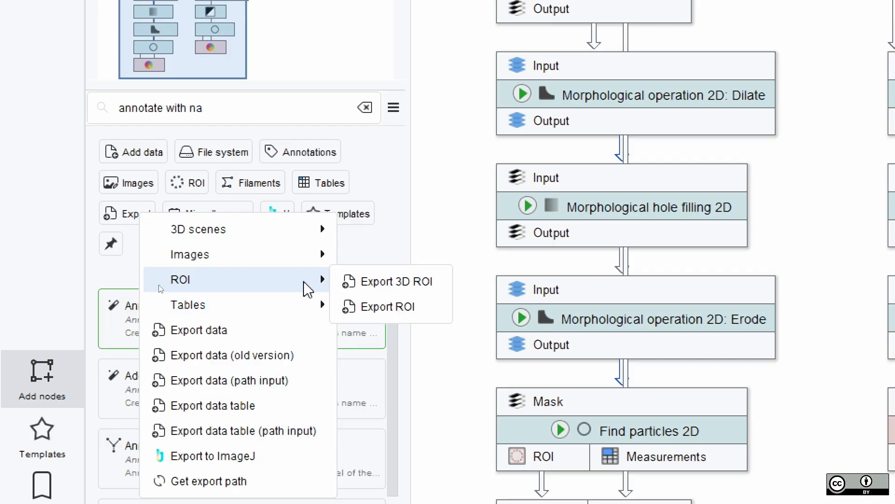
{"action": "mouse_move", "coordinate": [322, 255]}
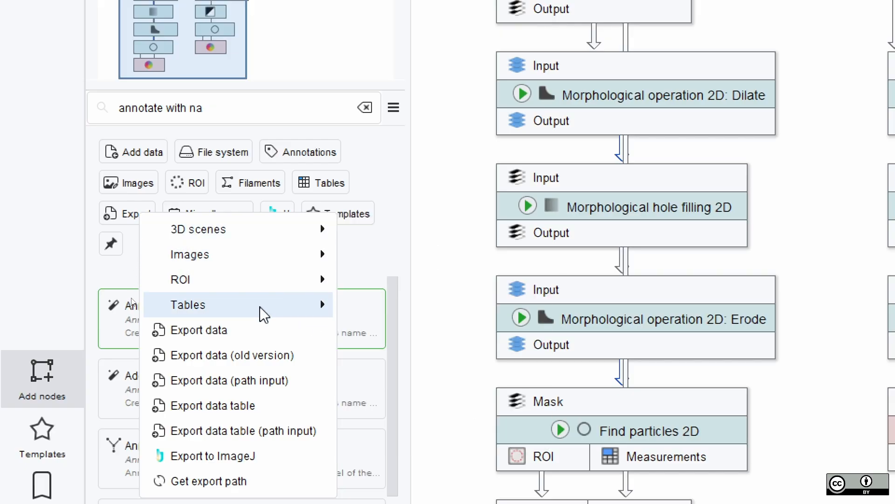
{"action": "mouse_move", "coordinate": [259, 312]}
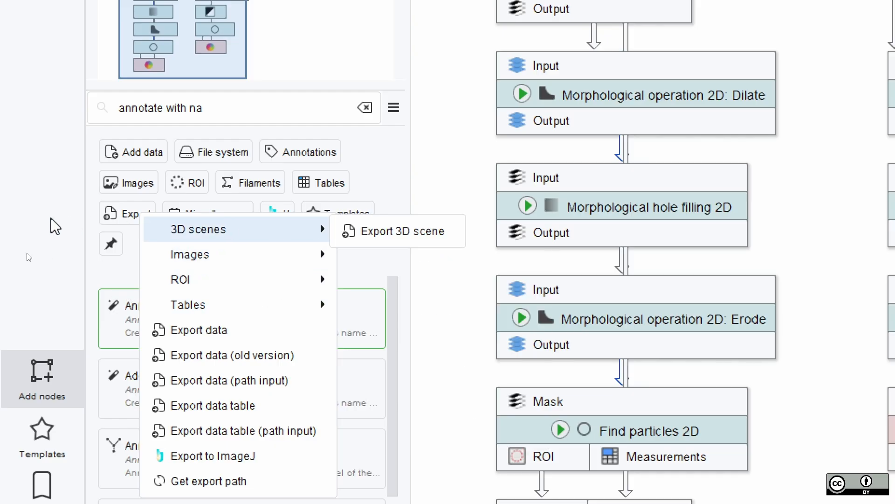
{"action": "left_click", "coordinate": [99, 219]}
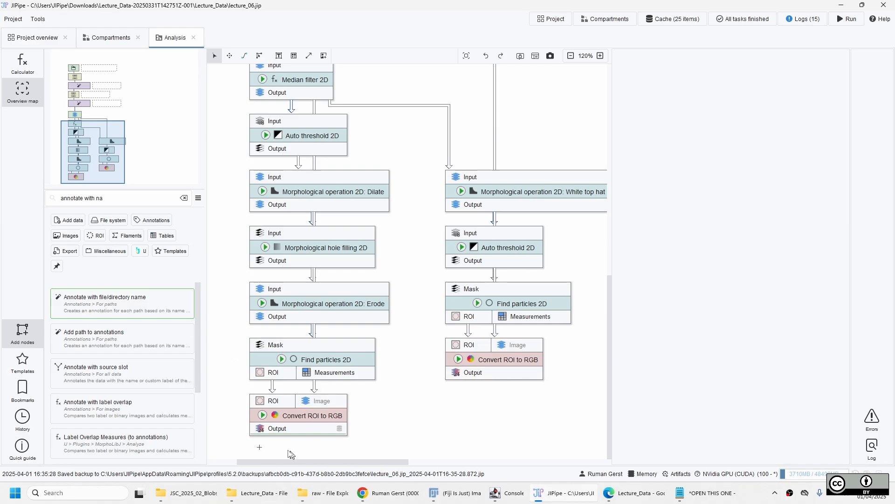
Add an Export image node below the cached Convert ROI to RGB node and connect the Output slot to its Input.
{"action": "left_click_drag", "start_coordinate": [108, 198], "coordinate": [30, 207]}
{"action": "type", "text": "expor"}
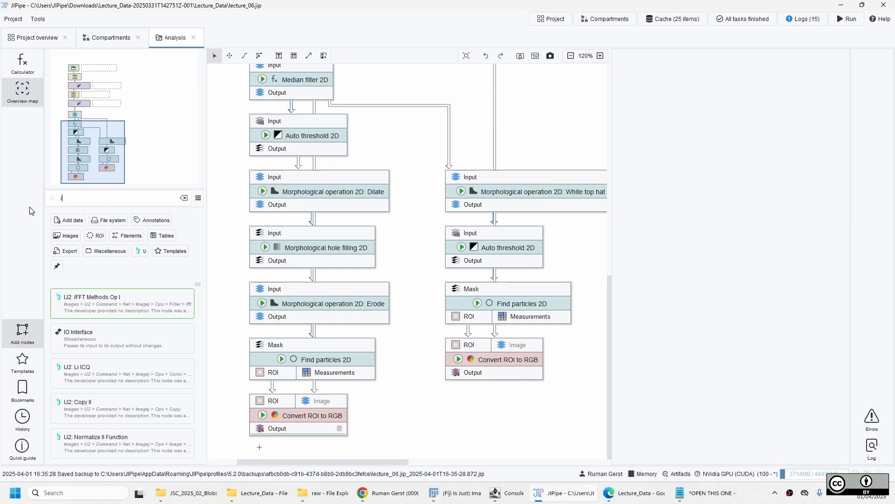
{"action": "type", "text": "t image"}
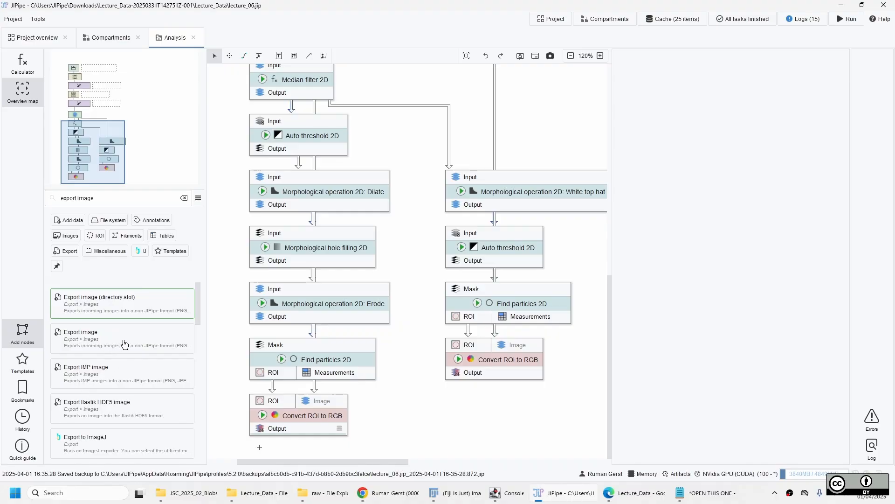
{"action": "left_click_drag", "start_coordinate": [84, 335], "coordinate": [253, 448]}
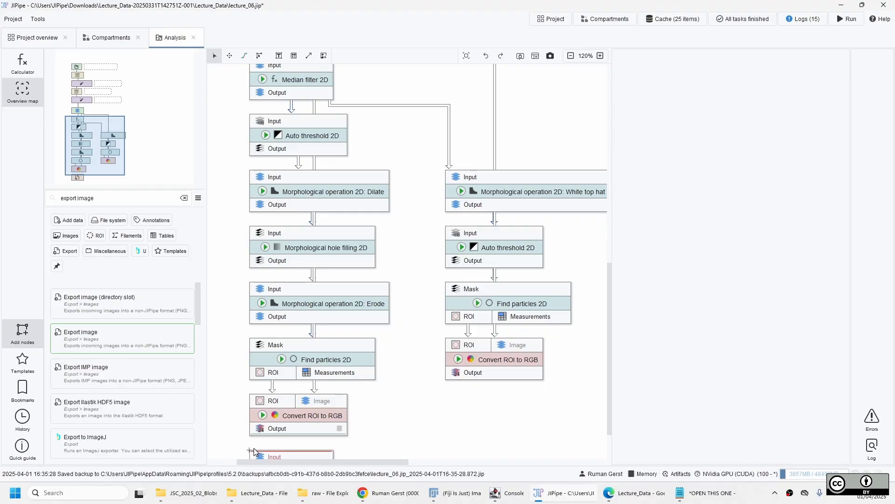
{"action": "scroll", "coordinate": [360, 402], "scroll_direction": "down", "scroll_amount": 2}
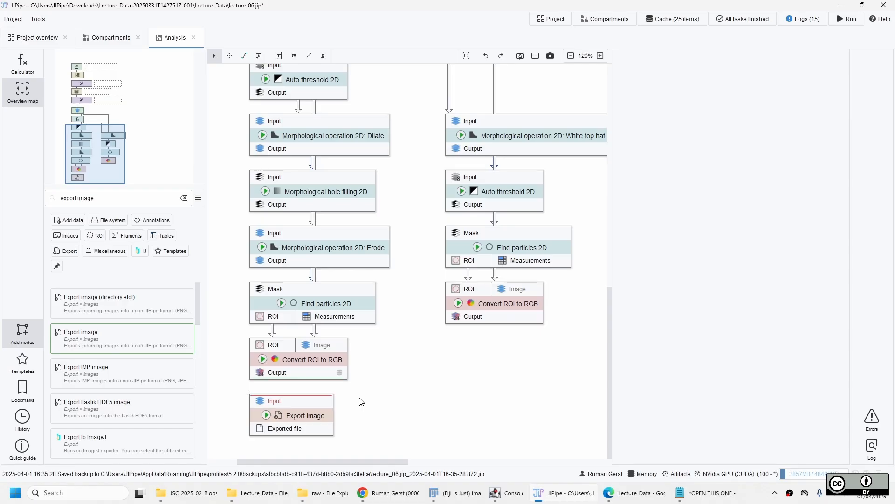
{"action": "left_click_drag", "start_coordinate": [325, 373], "coordinate": [297, 407]}
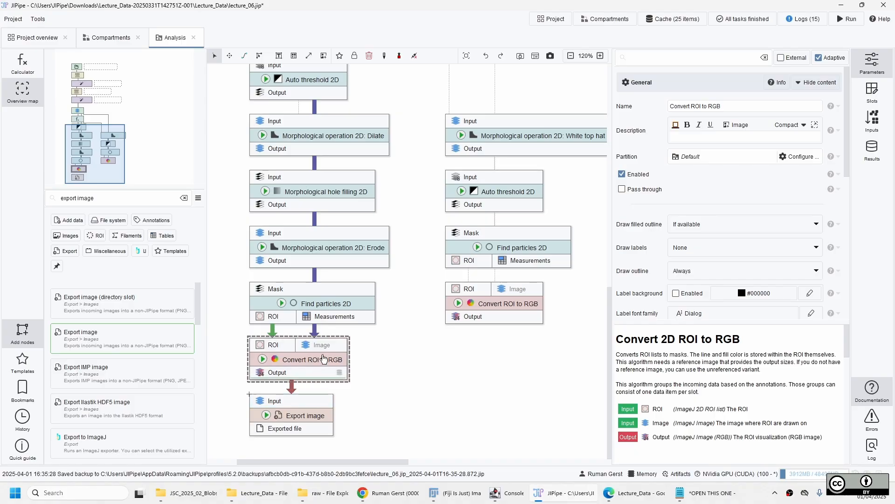
View the third output image of the Convert ROI to RGB node, and save the project with the Export image node selected.
{"action": "double_click", "coordinate": [321, 359]}
{"action": "double_click", "coordinate": [723, 219]}
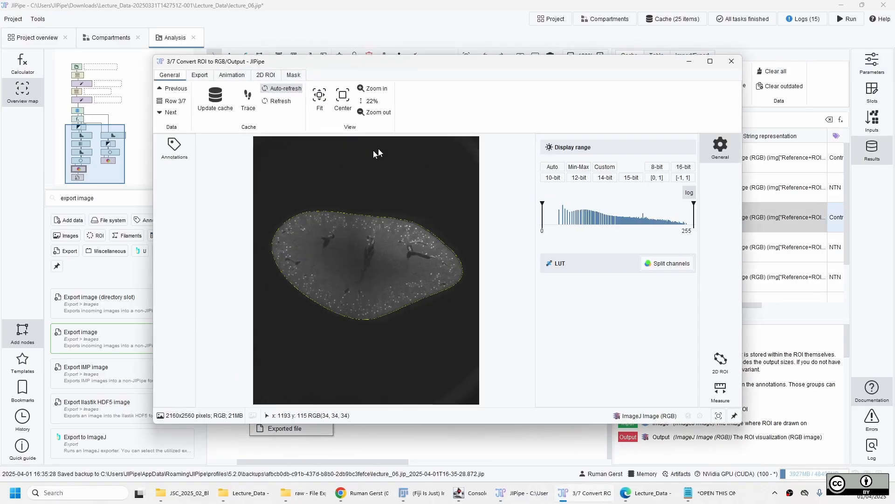
{"action": "left_click", "coordinate": [731, 61]}
{"action": "left_click", "coordinate": [328, 415]}
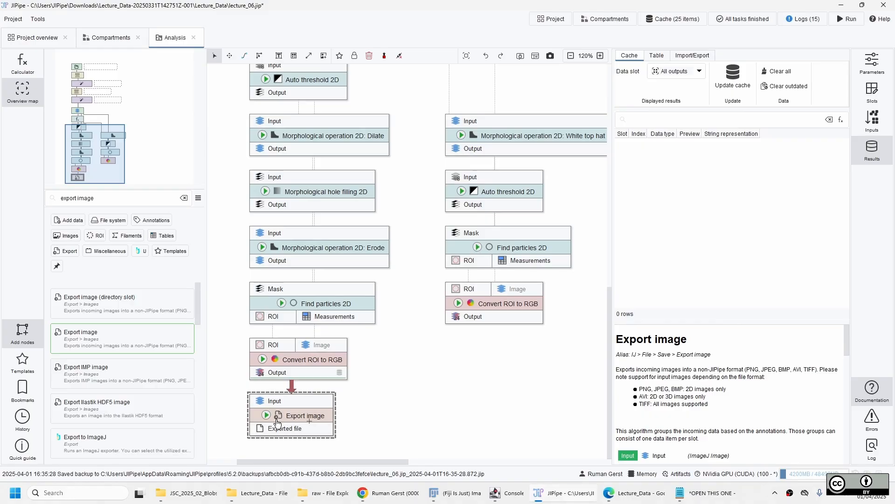
{"action": "key", "text": "ctrl+s"}
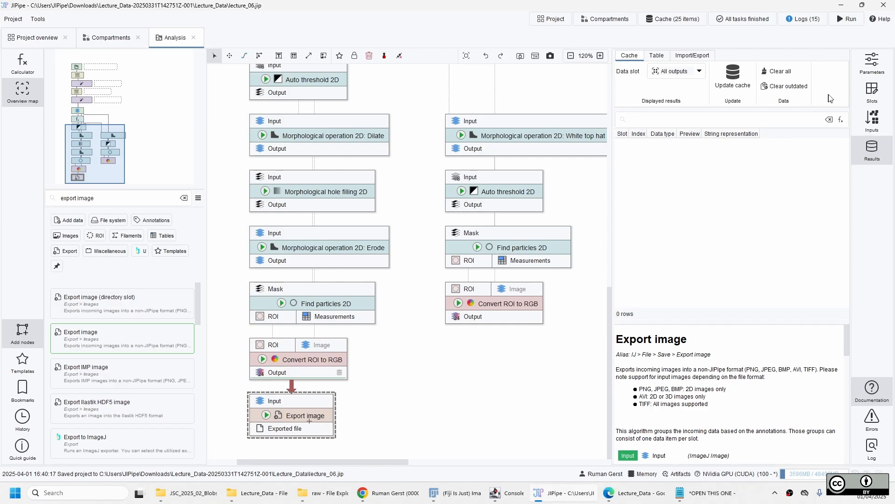
Show the Export image node's parameters and examine the data_dir variable used in its file path expression.
{"action": "left_click", "coordinate": [864, 63]}
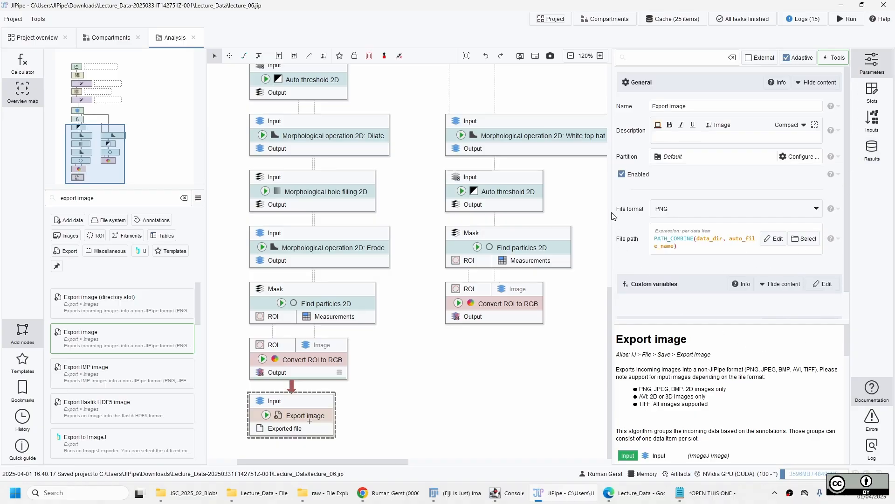
{"action": "left_click_drag", "start_coordinate": [613, 213], "coordinate": [564, 216]}
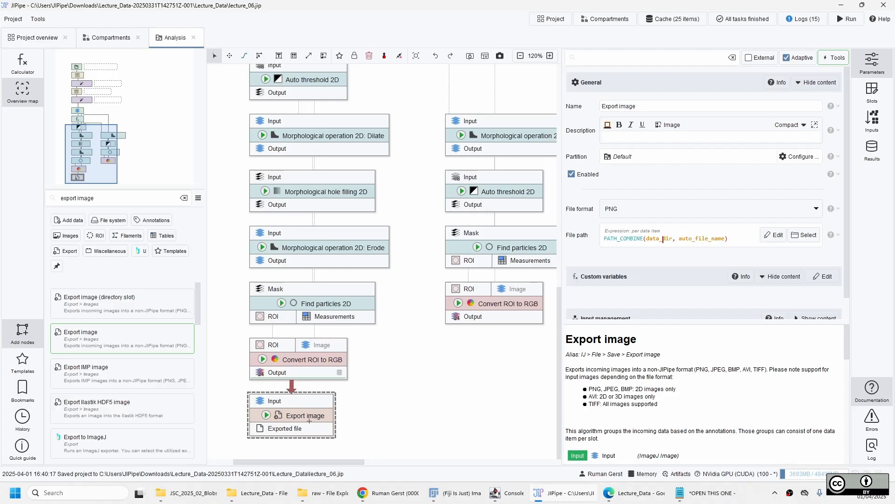
{"action": "double_click", "coordinate": [663, 239]}
{"action": "left_click", "coordinate": [773, 235]}
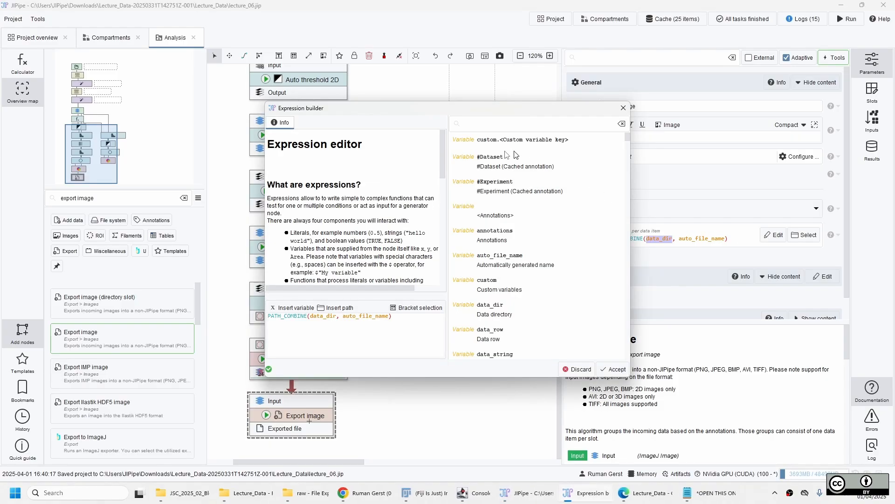
{"action": "left_click", "coordinate": [507, 312]}
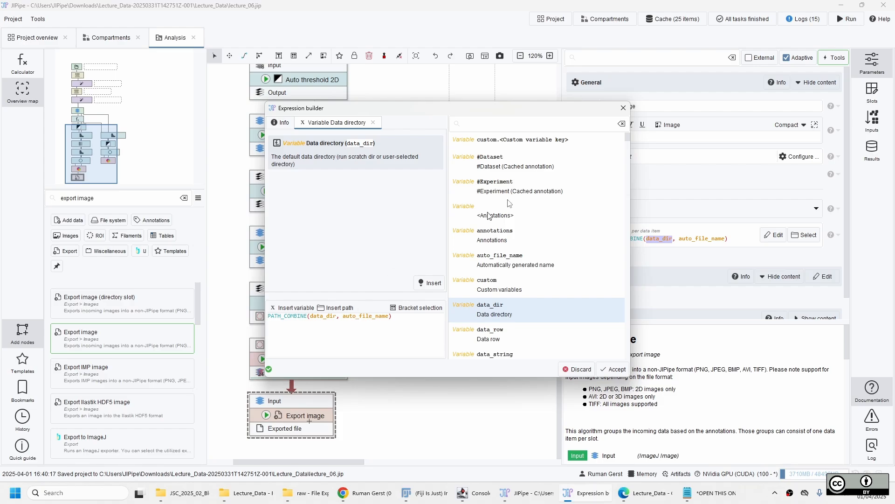
{"action": "left_click", "coordinate": [624, 107]}
{"action": "left_click", "coordinate": [645, 238]}
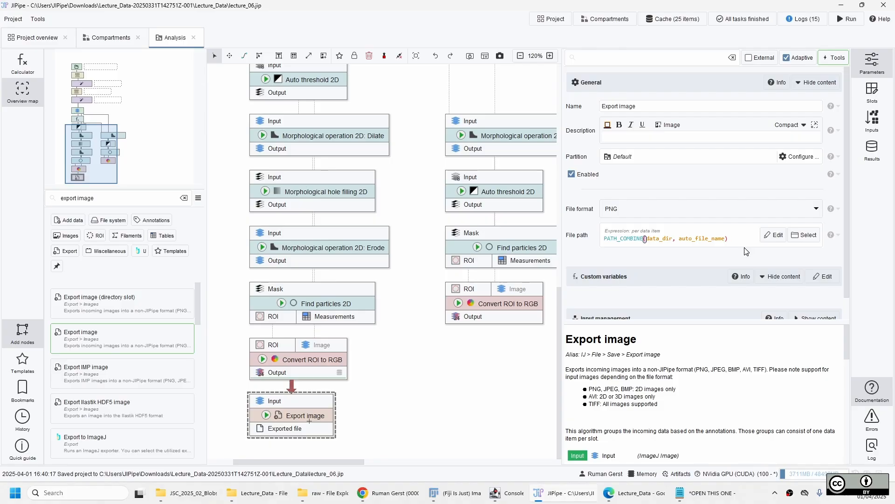
Start choosing the export path and create a new directory named results_lecture inside JSC_2025_06_Kidney_Exports.
{"action": "left_click", "coordinate": [808, 238]}
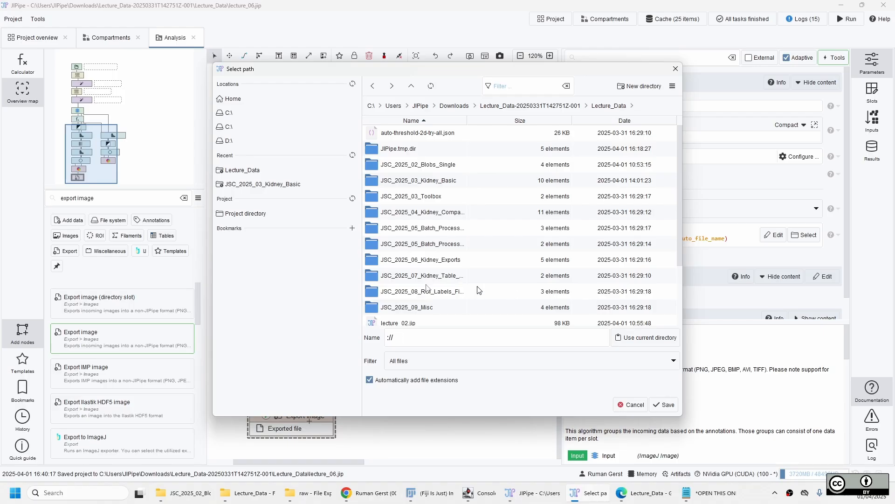
{"action": "left_click_drag", "start_coordinate": [495, 72], "coordinate": [535, 72]}
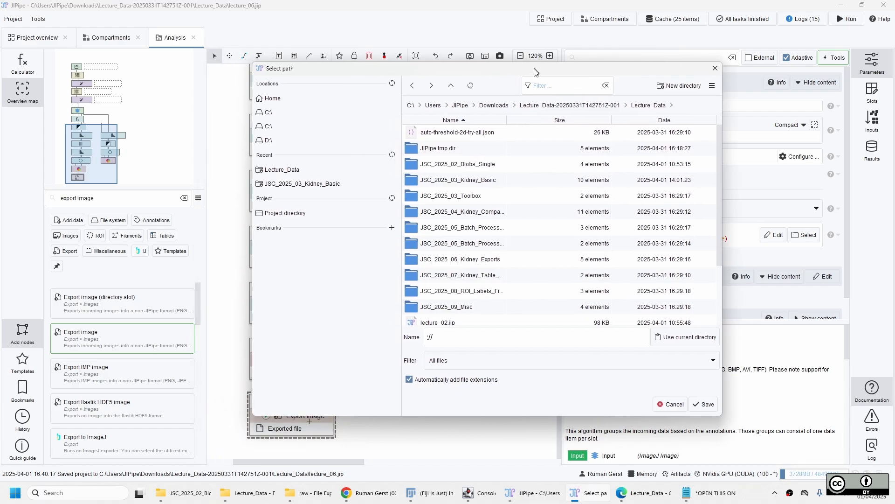
{"action": "scroll", "coordinate": [475, 234], "scroll_direction": "down", "scroll_amount": 3}
{"action": "scroll", "coordinate": [473, 265], "scroll_direction": "up", "scroll_amount": 3}
{"action": "double_click", "coordinate": [471, 260]}
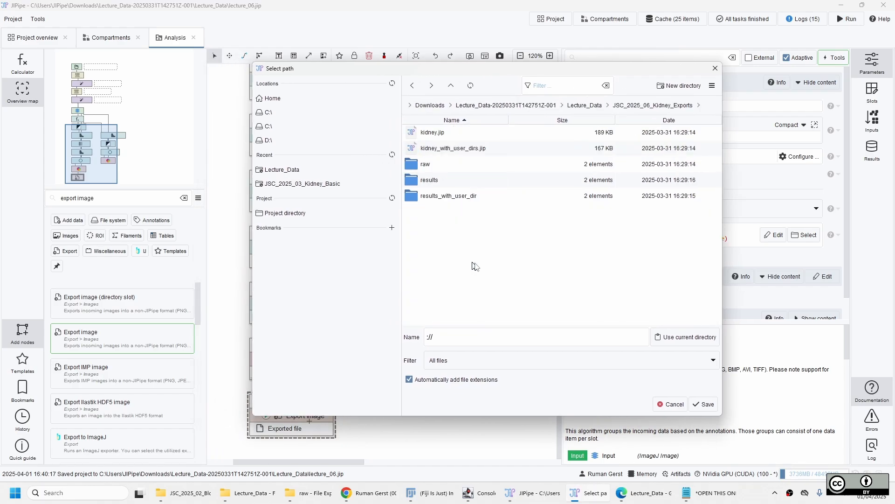
{"action": "left_click", "coordinate": [679, 85]}
{"action": "type", "text": "resu"}
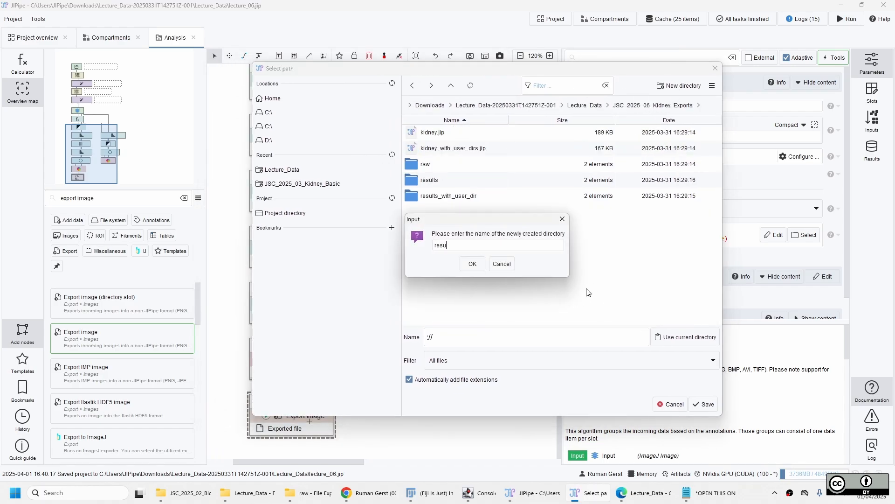
{"action": "type", "text": "lts_lecture"}
{"action": "left_click", "coordinate": [472, 265]}
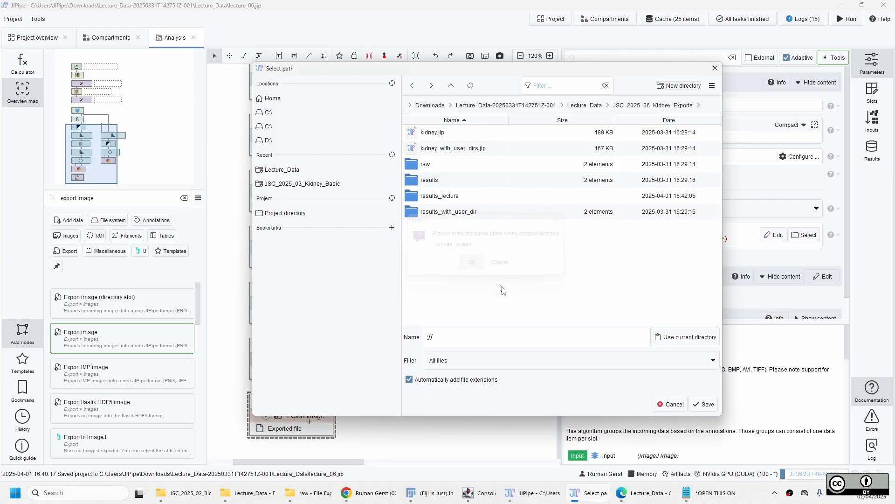
Set the export path to "some filename" inside results_lecture and make it portable relative to the project.
{"action": "left_click", "coordinate": [450, 197]}
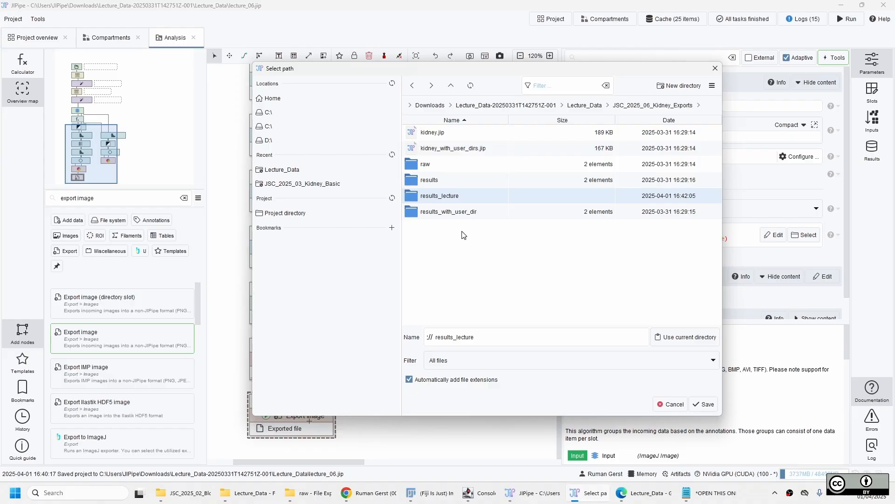
{"action": "double_click", "coordinate": [446, 198]}
{"action": "left_click", "coordinate": [437, 336]}
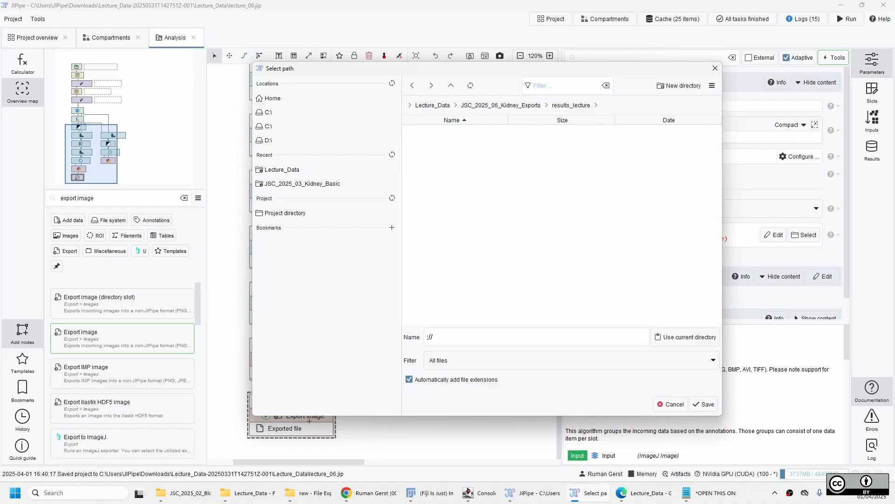
{"action": "type", "text": "some filename"}
{"action": "left_click", "coordinate": [707, 405]}
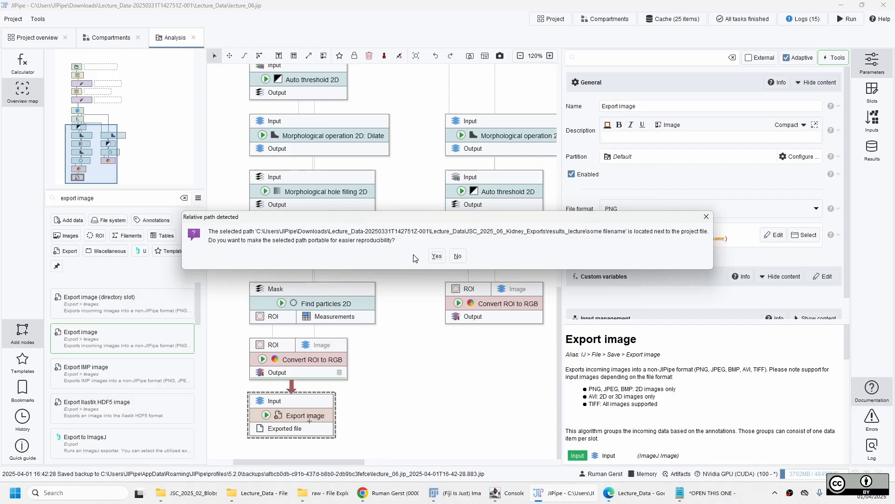
{"action": "key", "text": "Return"}
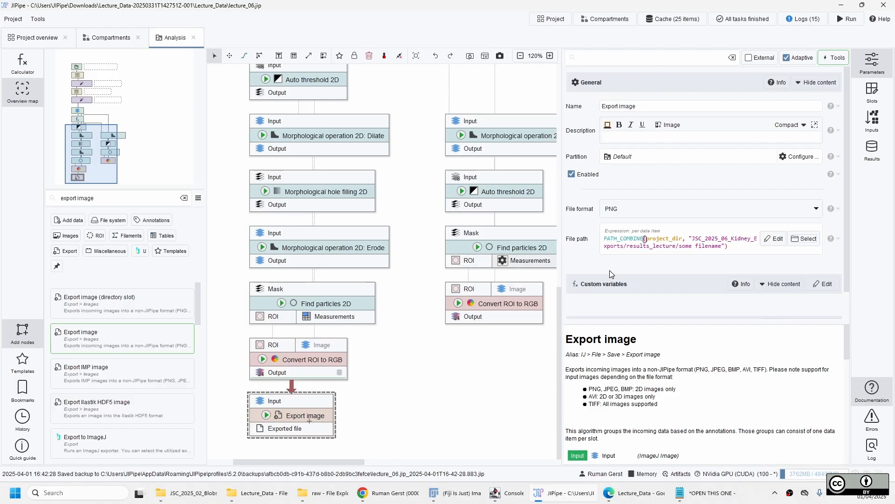
Examine the project_dir variable, the subfolder and the file name in the Export image node's file path expression.
{"action": "double_click", "coordinate": [665, 239]}
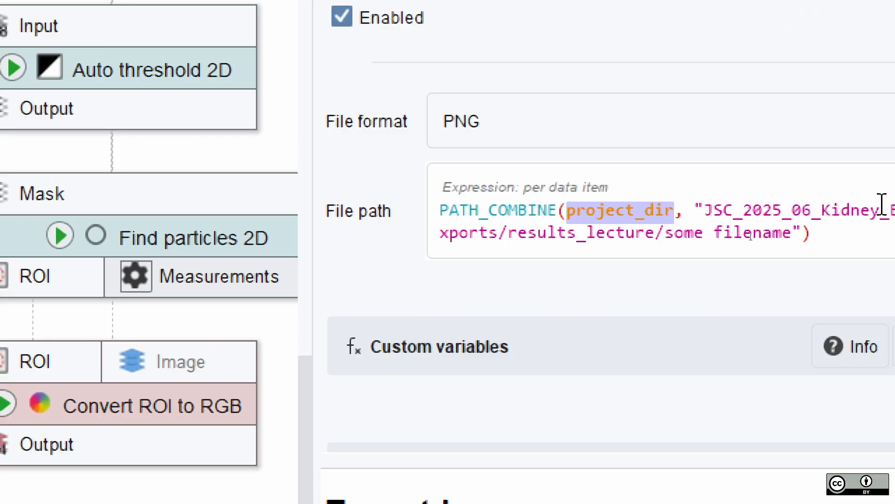
{"action": "left_click", "coordinate": [586, 208]}
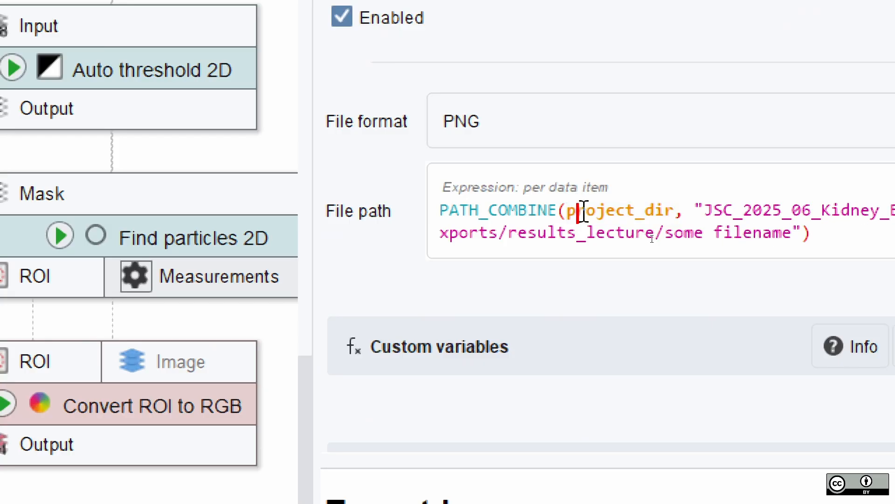
{"action": "double_click", "coordinate": [583, 211]}
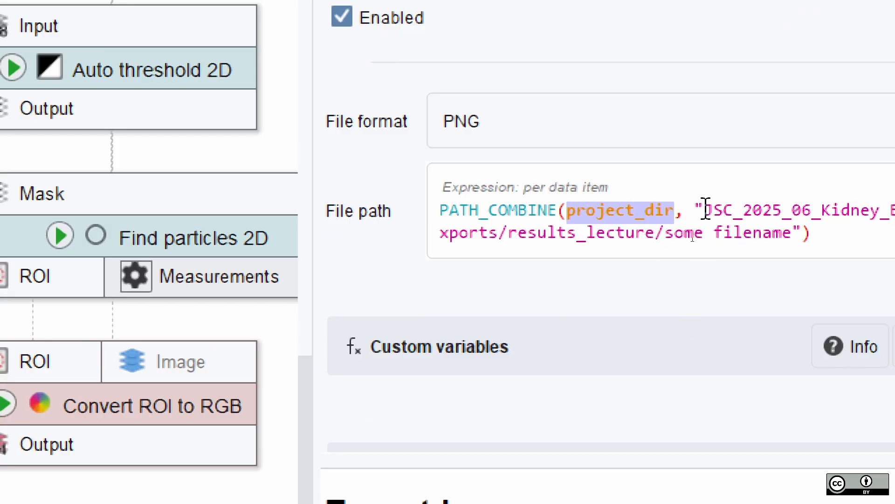
{"action": "left_click_drag", "start_coordinate": [702, 209], "coordinate": [503, 235]}
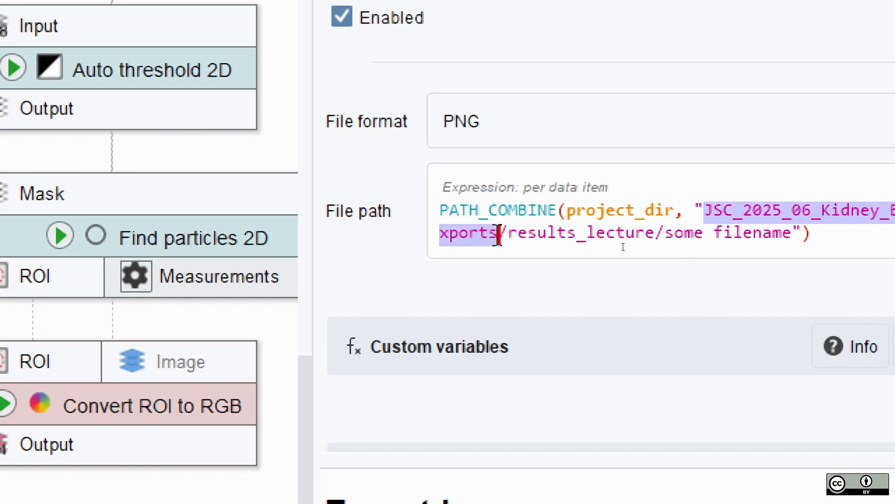
{"action": "left_click", "coordinate": [686, 235]}
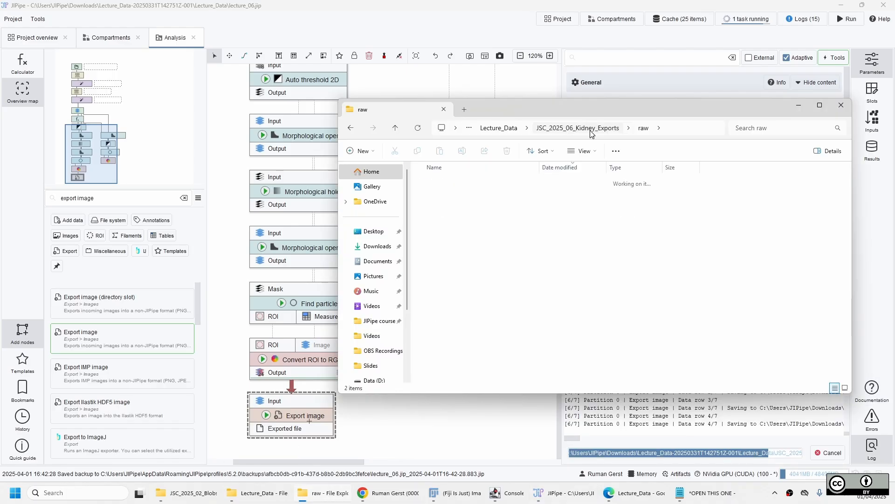
In File Explorer, open the results_lecture folder and view the exported image some filename.png, then return to JIPipe.
{"action": "left_click", "coordinate": [591, 134]}
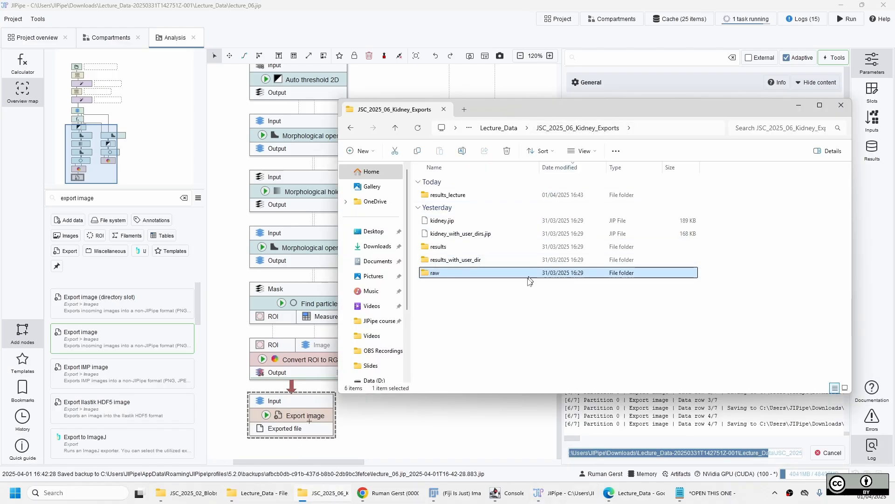
{"action": "left_click_drag", "start_coordinate": [589, 116], "coordinate": [487, 122]}
{"action": "double_click", "coordinate": [394, 200]}
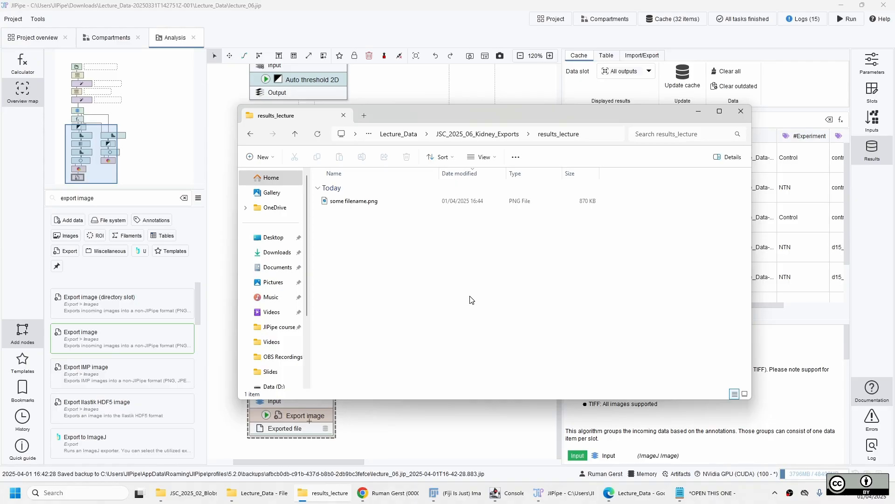
{"action": "left_click", "coordinate": [345, 204]}
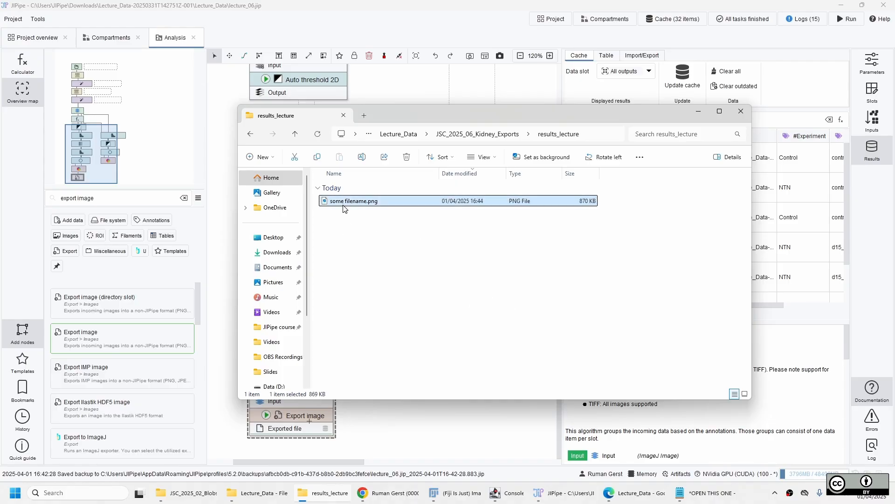
{"action": "key", "text": "Return"}
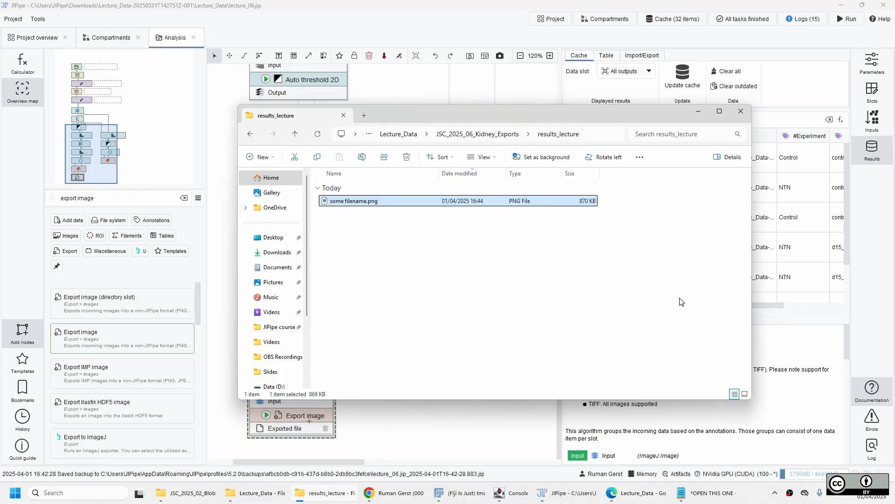
{"action": "left_click", "coordinate": [800, 304]}
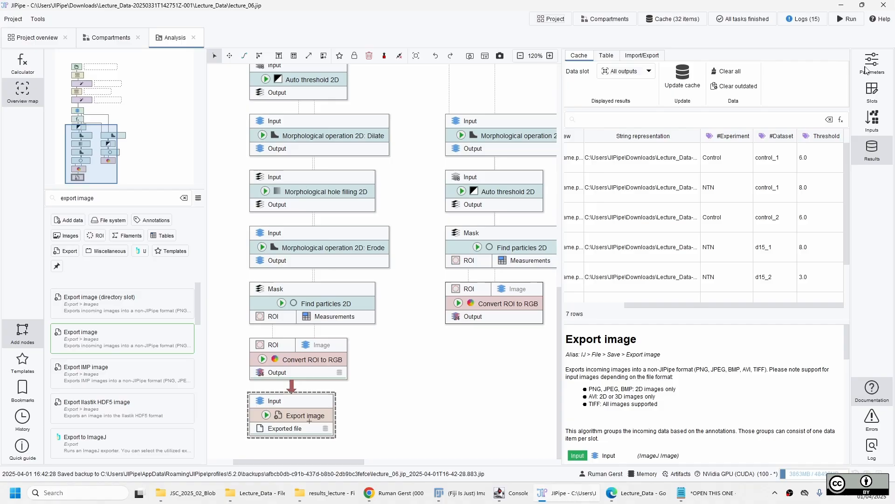
Edit the Export image file path expression, replacing the fixed file name with #Experiment + "_" + #Dataset as a separate argument after the results_lecture path.
{"action": "left_click", "coordinate": [871, 64]}
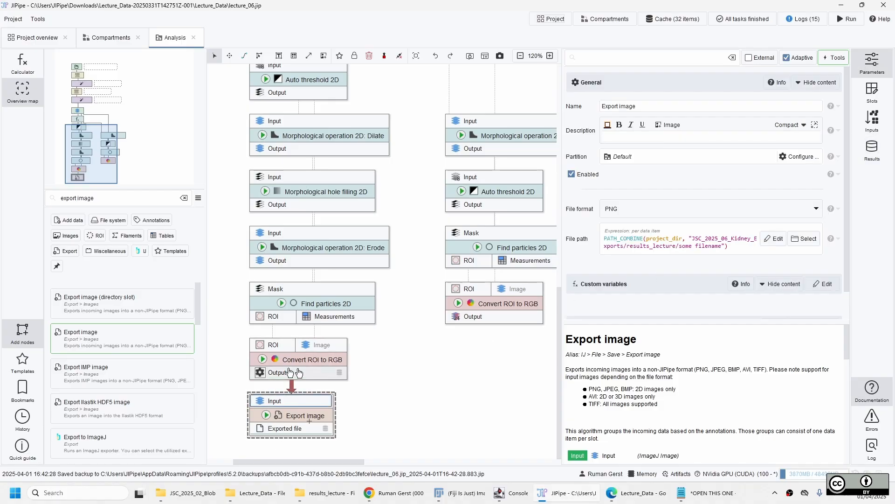
{"action": "left_click", "coordinate": [774, 239]}
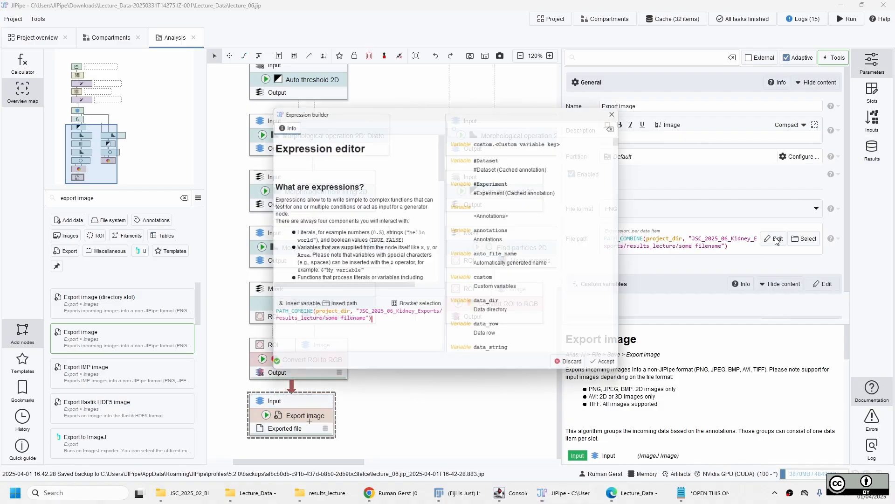
{"action": "left_click_drag", "start_coordinate": [505, 115], "coordinate": [368, 76]}
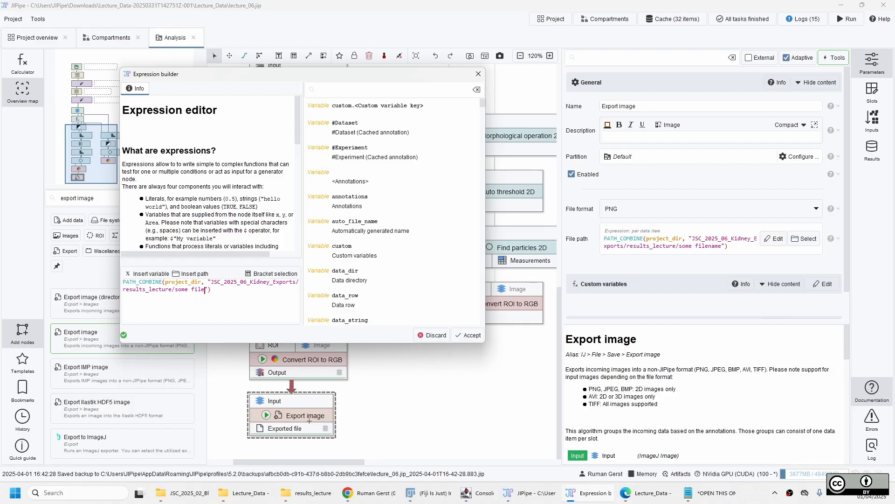
{"action": "key", "text": "BackSpace"}
{"action": "key", "text": "BackSpace"}
{"action": "key", "text": "BackSpace"}
{"action": "key", "text": "BackSpace"}
{"action": "key", "text": "BackSpace"}
{"action": "key", "text": "BackSpace"}
{"action": "key", "text": "BackSpace"}
{"action": "key", "text": "BackSpace"}
{"action": "key", "text": "BackSpace"}
{"action": "key", "text": "BackSpace"}
{"action": "type", "text": "Exp"}
{"action": "type", "text": "#Exp"}
{"action": "type", "text": " + "}
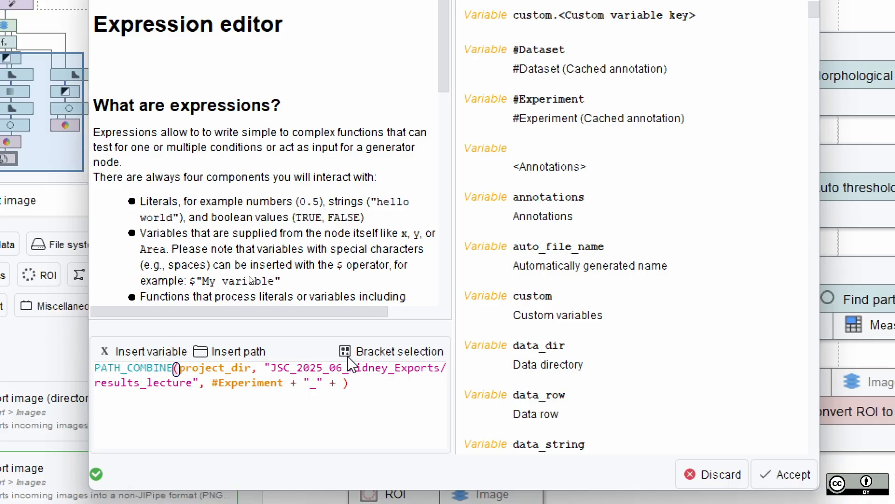
{"action": "type", "text": "#Dataset"}
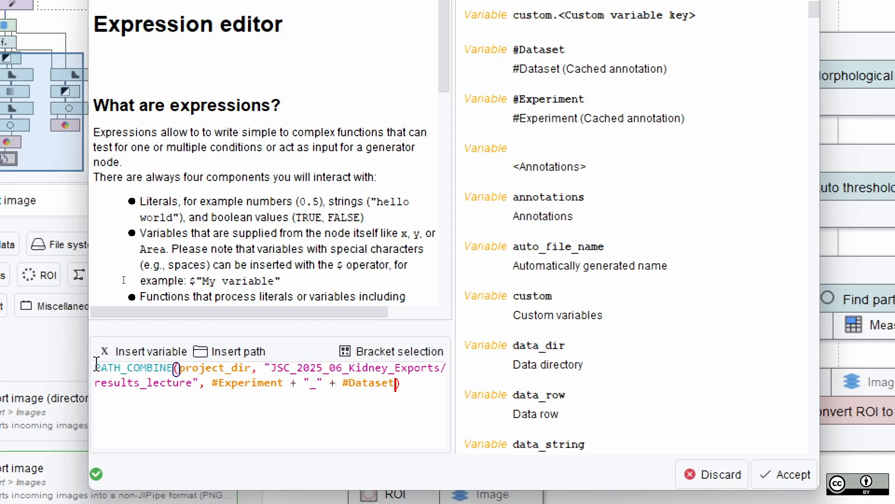
Review the project_dir, subfolder and annotation-based file name parts of the path expression, and accept the expression.
{"action": "double_click", "coordinate": [222, 369]}
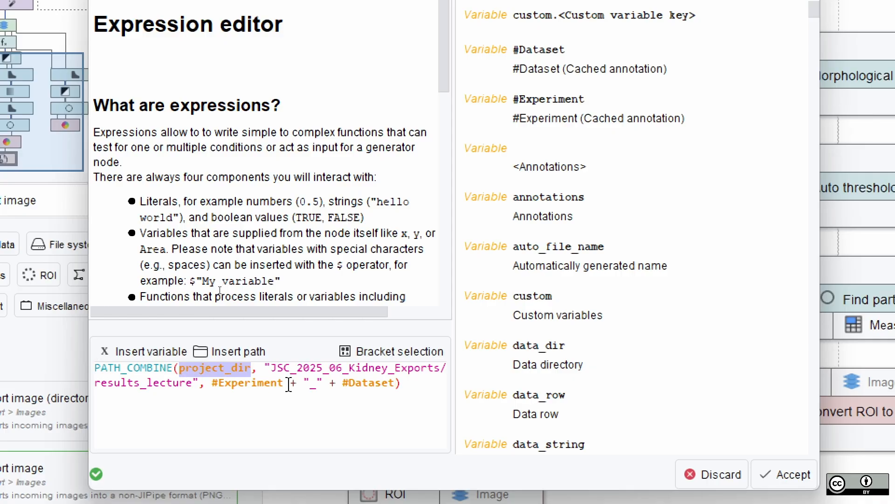
{"action": "left_click", "coordinate": [267, 368]}
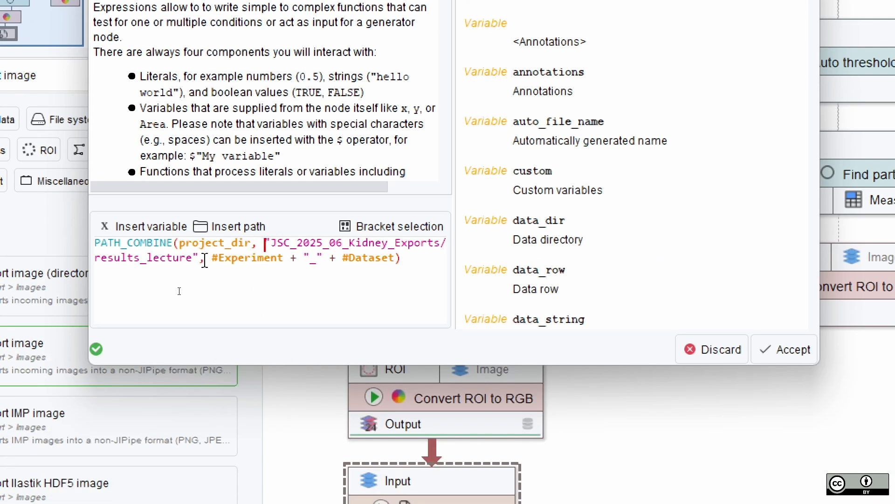
{"action": "left_click_drag", "start_coordinate": [210, 259], "coordinate": [394, 259]}
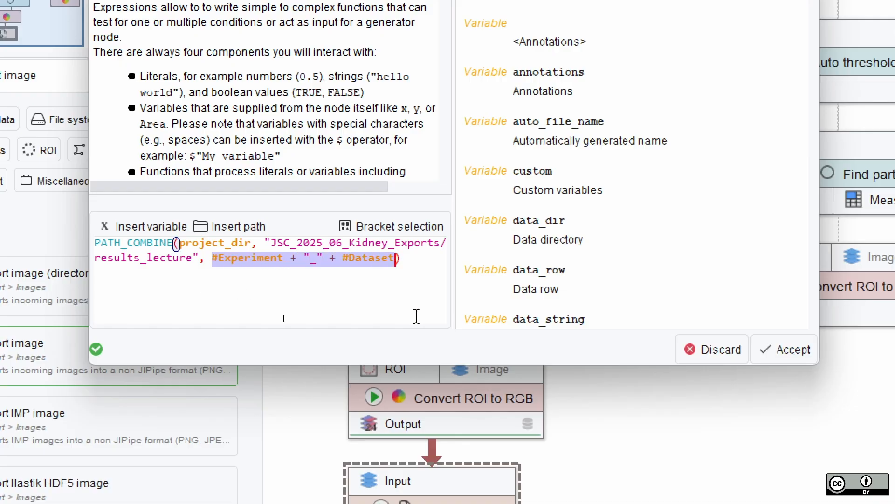
{"action": "left_click", "coordinate": [412, 258]}
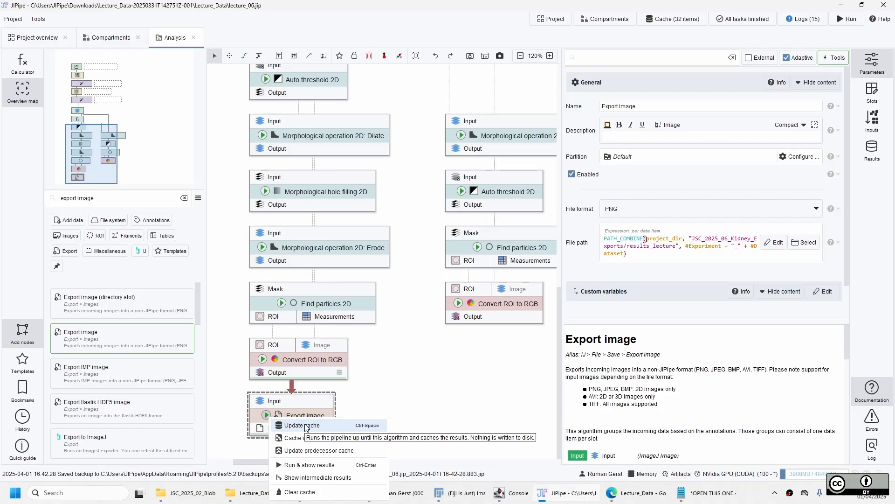
Update the cache of the Export image node and check the exported PNG files in the results_lecture folder in File Explorer.
{"action": "left_click", "coordinate": [305, 423]}
{"action": "left_click", "coordinate": [340, 492]}
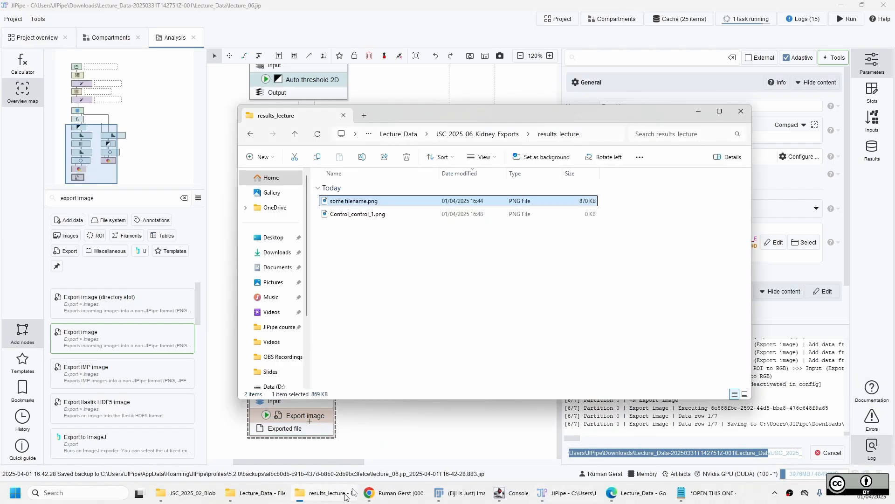
{"action": "left_click_drag", "start_coordinate": [468, 118], "coordinate": [600, 148]}
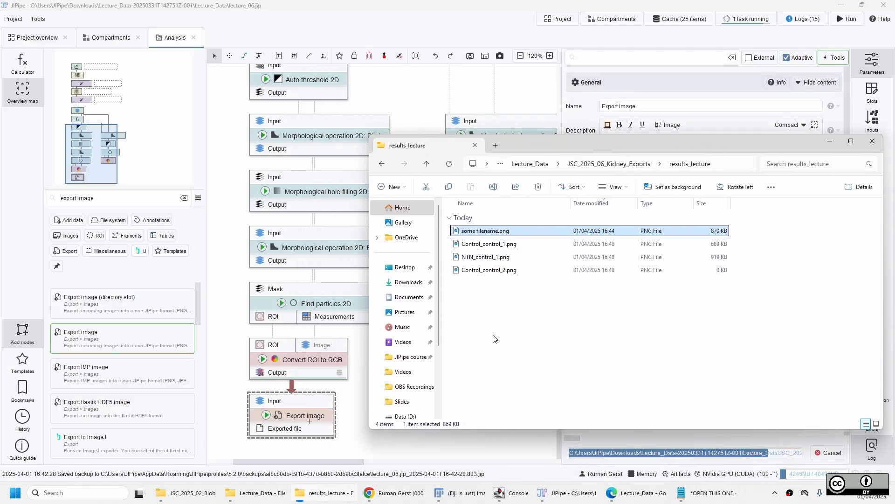
View the exported PNG files in the results_lecture folder as large thumbnails, and close the folder window.
{"action": "left_click_drag", "start_coordinate": [582, 141], "coordinate": [511, 113]}
{"action": "left_click", "coordinate": [413, 355]}
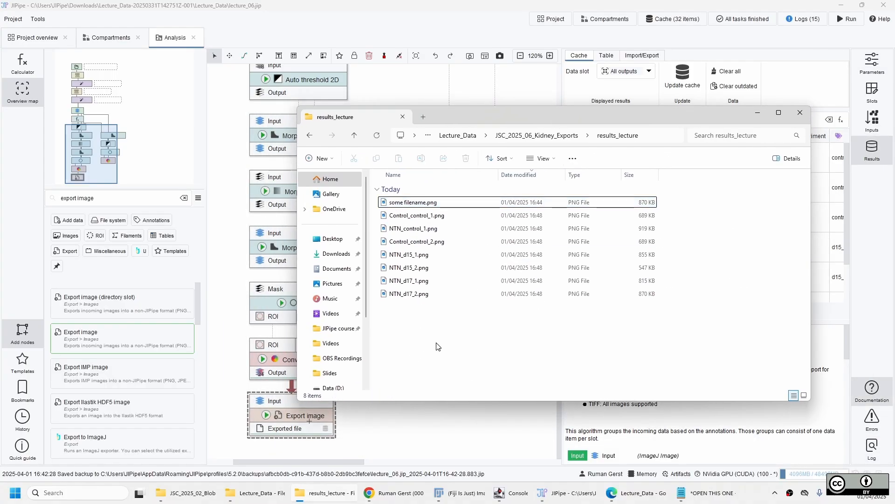
{"action": "scroll", "coordinate": [438, 345], "scroll_direction": "up", "scroll_amount": 3, "text": "ctrl"}
{"action": "scroll", "coordinate": [459, 317], "scroll_direction": "up", "scroll_amount": 1, "text": "ctrl"}
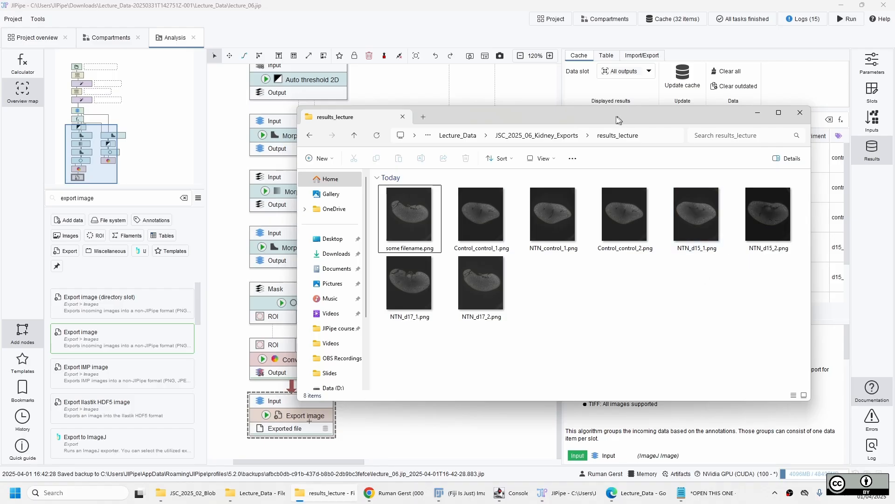
{"action": "key", "text": "ctrl+w"}
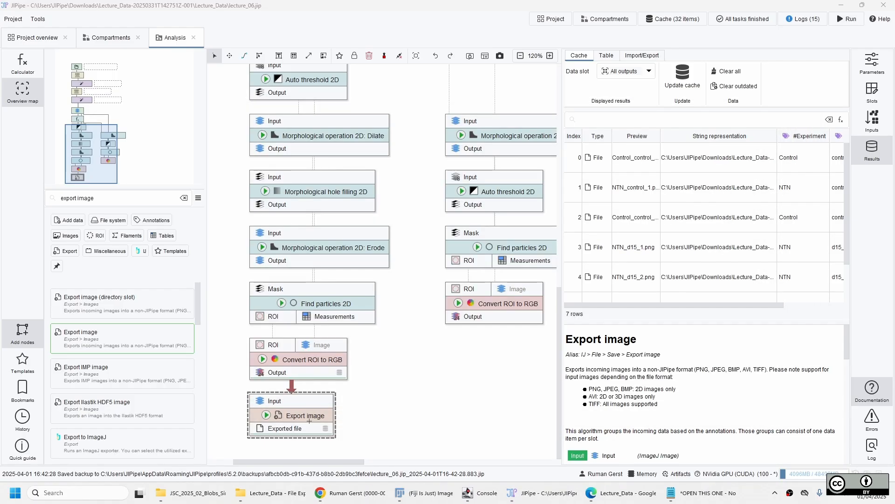
Append + "_tissue" after #Dataset in the file path expression of the Export image node.
{"action": "scroll", "coordinate": [396, 407], "scroll_direction": "down", "scroll_amount": 1}
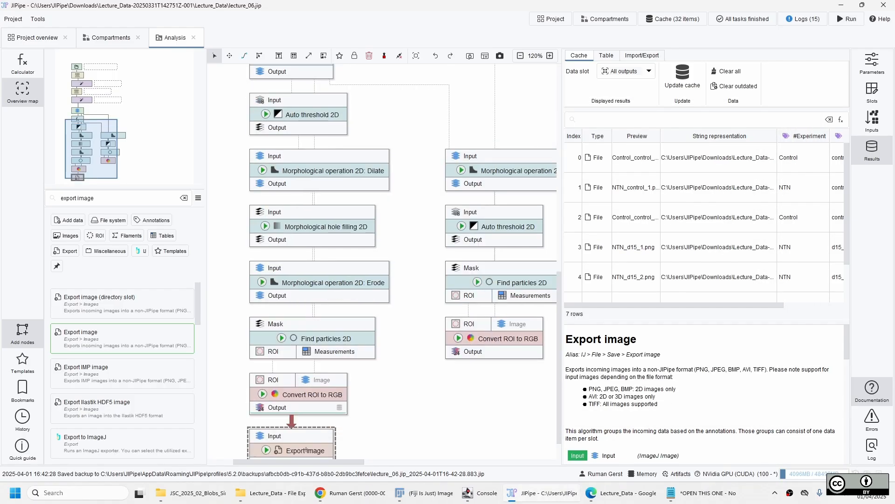
{"action": "scroll", "coordinate": [480, 426], "scroll_direction": "down", "scroll_amount": 1}
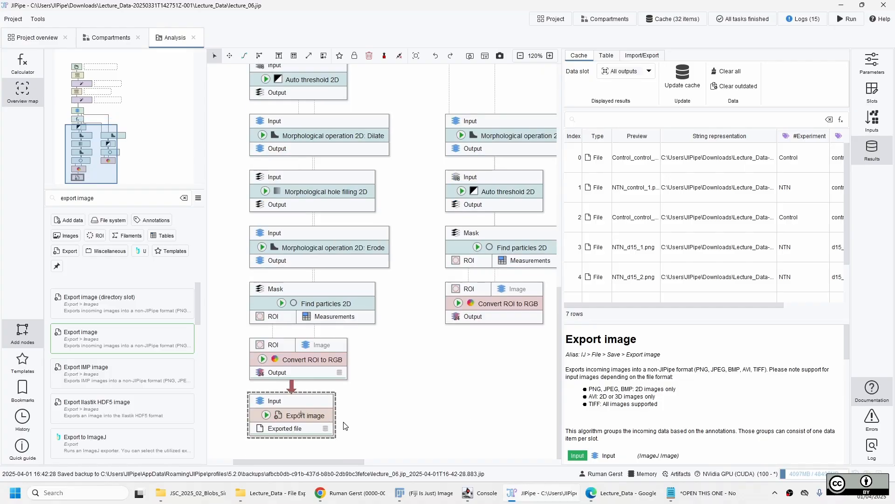
{"action": "left_click", "coordinate": [875, 66]}
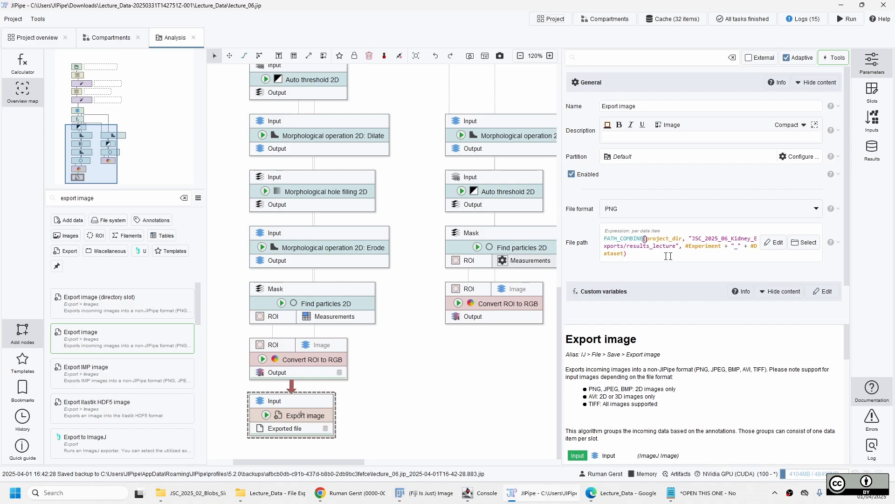
{"action": "left_click", "coordinate": [621, 254]}
{"action": "type", "text": "+ \"_tissue"}
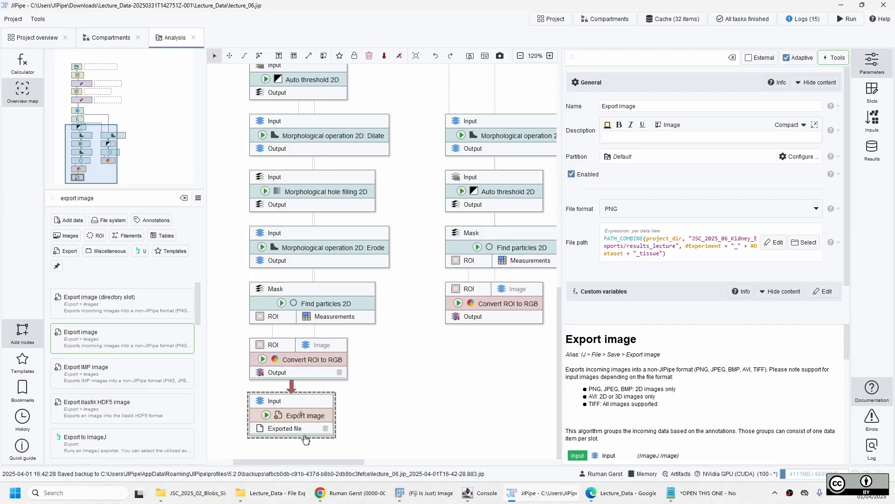
Duplicate the Export image node, connect it to the glomeruli branch's Convert ROI to RGB output, and change its file name suffix to "_glomeruli".
{"action": "key", "text": "ctrl+d"}
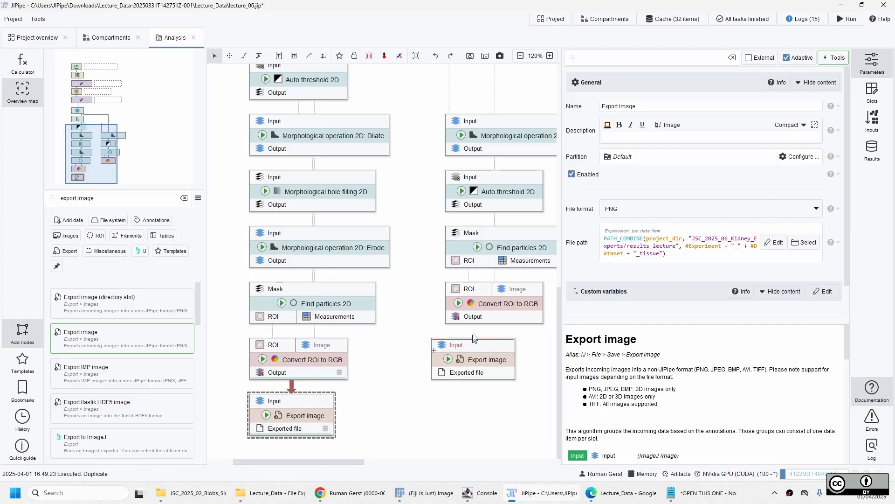
{"action": "left_click_drag", "start_coordinate": [482, 321], "coordinate": [495, 366]}
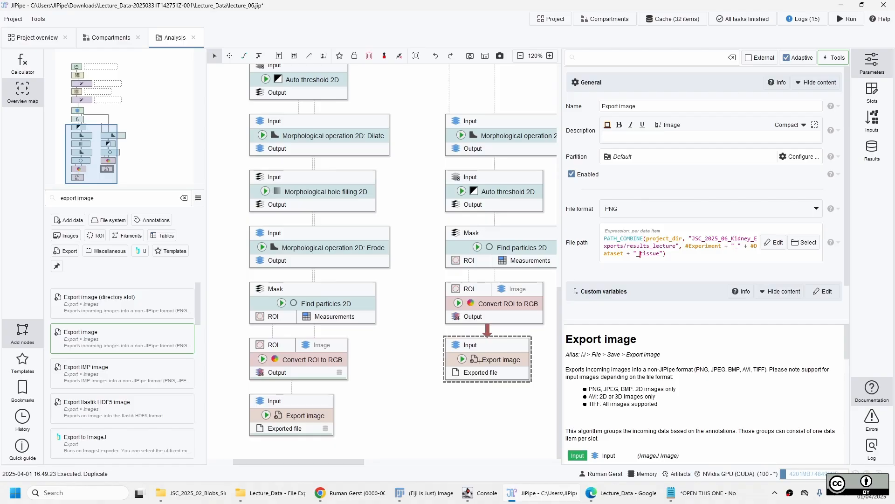
{"action": "left_click_drag", "start_coordinate": [640, 254], "coordinate": [661, 255]}
{"action": "type", "text": "glomerul"}
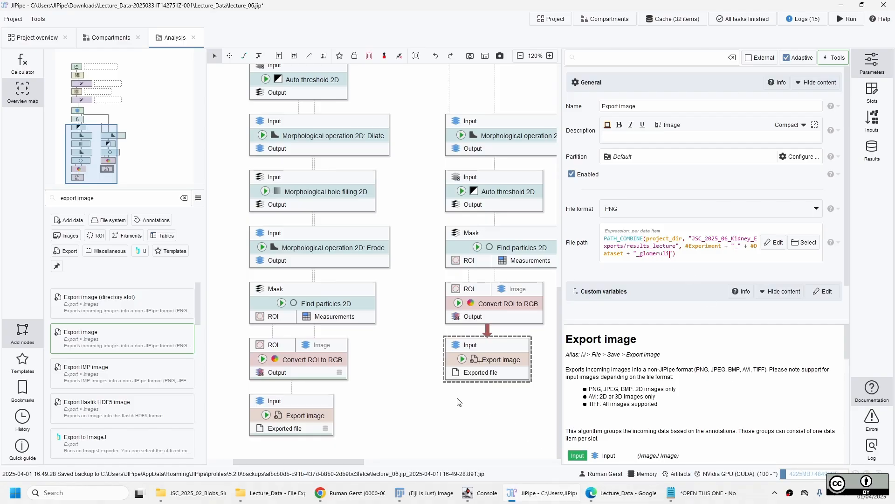
Add an Export table node beside the tissue Export image node and feed it the Measurements output of the tissue branch's Find particles 2D.
{"action": "mouse_move", "coordinate": [350, 466]}
{"action": "left_mouse_down"}
{"action": "mouse_move", "coordinate": [381, 467]}
{"action": "mouse_move", "coordinate": [365, 467]}
{"action": "left_mouse_up"}
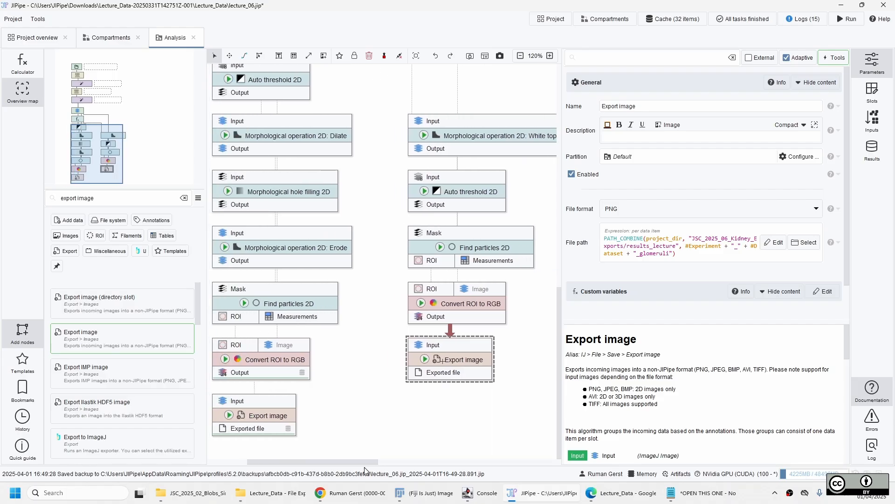
{"action": "left_click", "coordinate": [341, 396]}
{"action": "type", "text": "export table"}
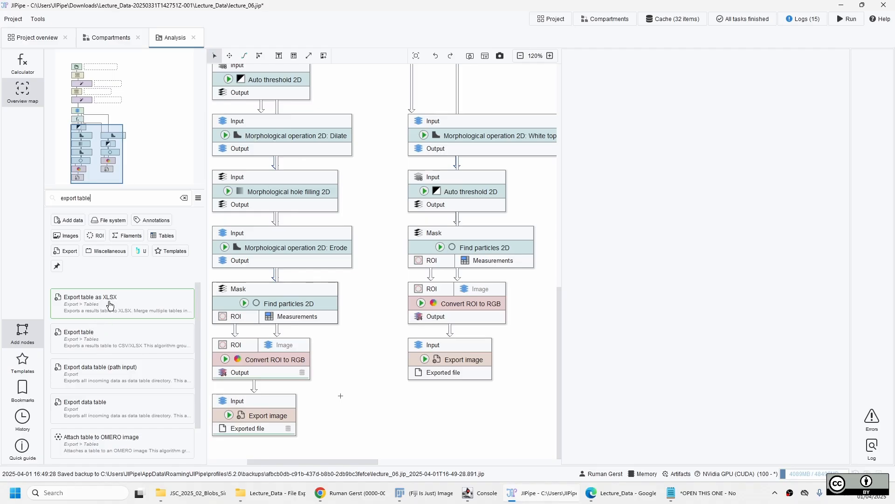
{"action": "left_click_drag", "start_coordinate": [79, 344], "coordinate": [323, 400]}
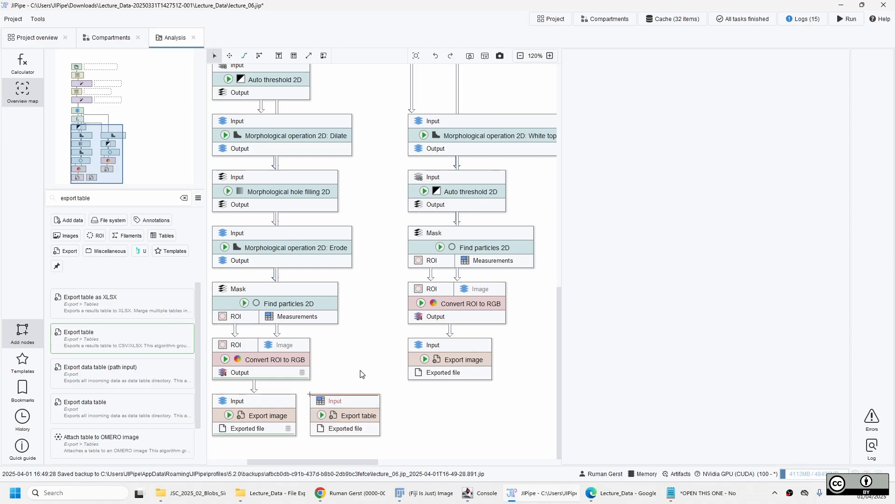
{"action": "left_click_drag", "start_coordinate": [298, 317], "coordinate": [334, 402]}
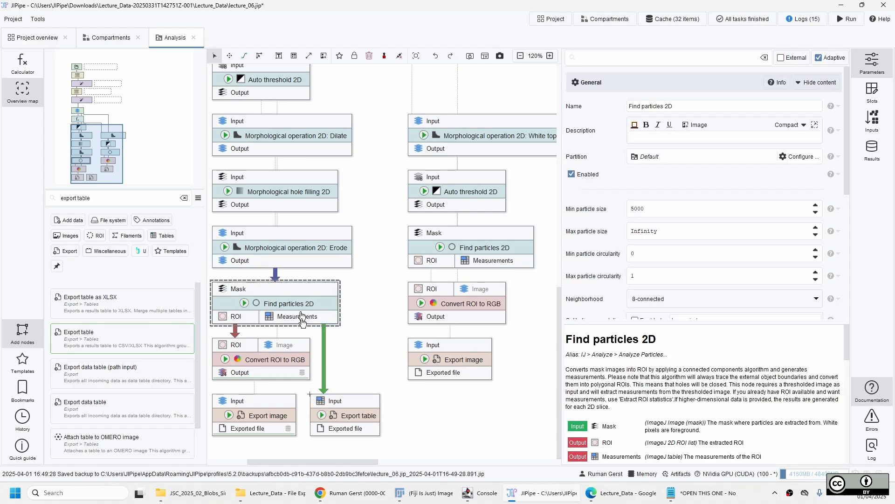
Set the file format of the Export table node to XLSX.
{"action": "left_click", "coordinate": [365, 420]}
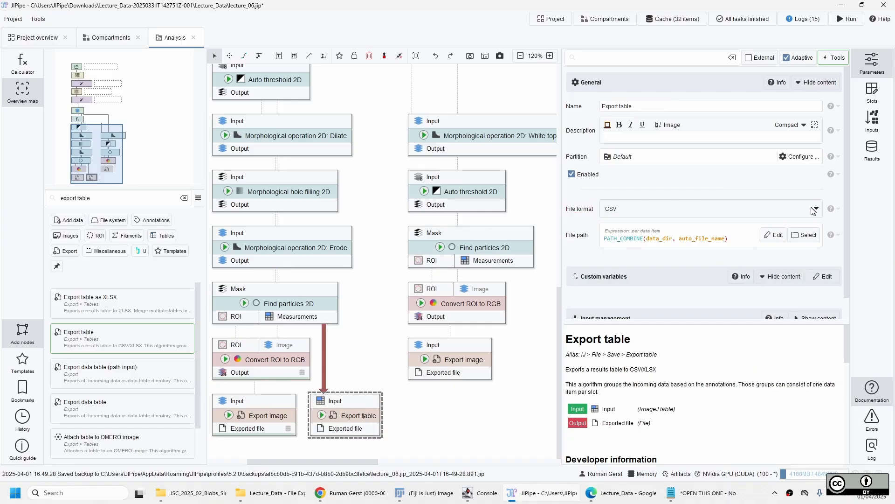
{"action": "left_click", "coordinate": [816, 208]}
{"action": "left_click", "coordinate": [780, 234]}
Copy the tissue Export image node's file path expression and replace the Export table node's file path expression with it.
{"action": "left_click", "coordinate": [281, 419]}
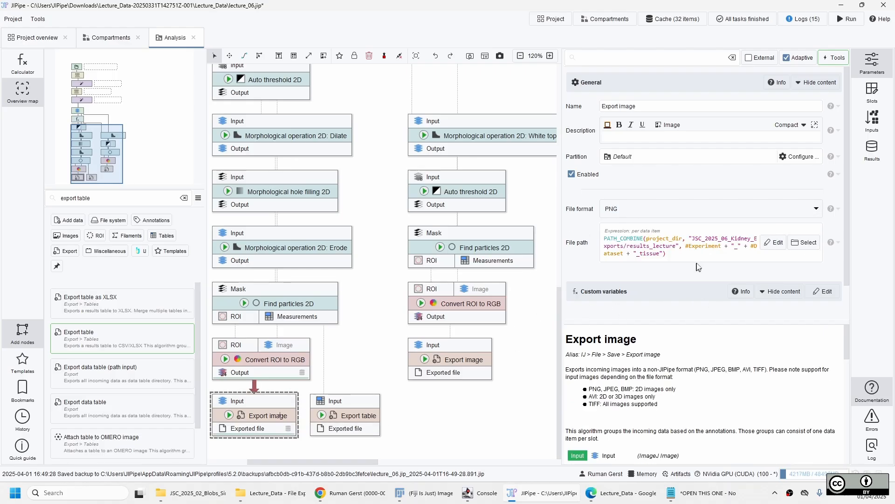
{"action": "key", "text": "ctrl+a"}
{"action": "key", "text": "ctrl+c"}
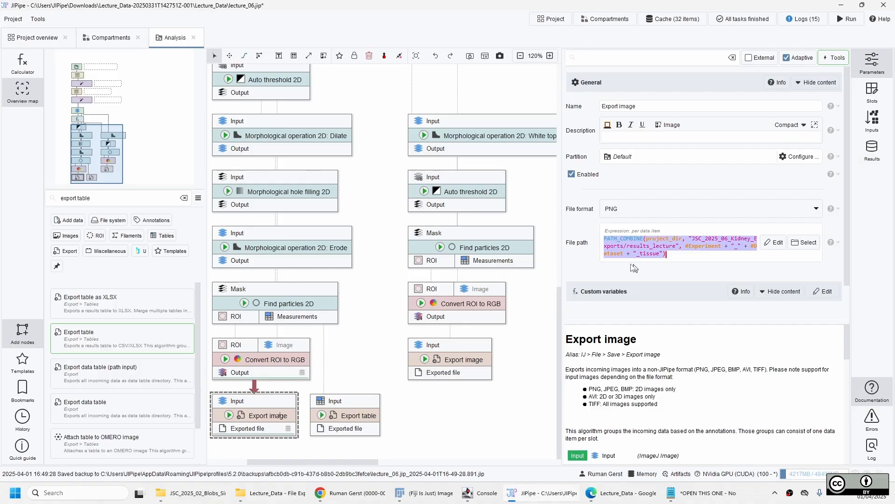
{"action": "left_click", "coordinate": [368, 420]}
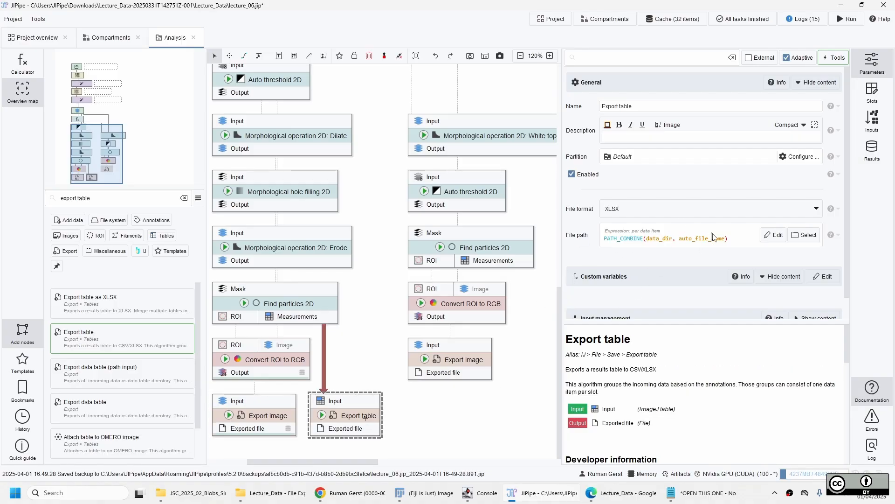
{"action": "key", "text": "ctrl+a"}
{"action": "key", "text": "ctrl+v"}
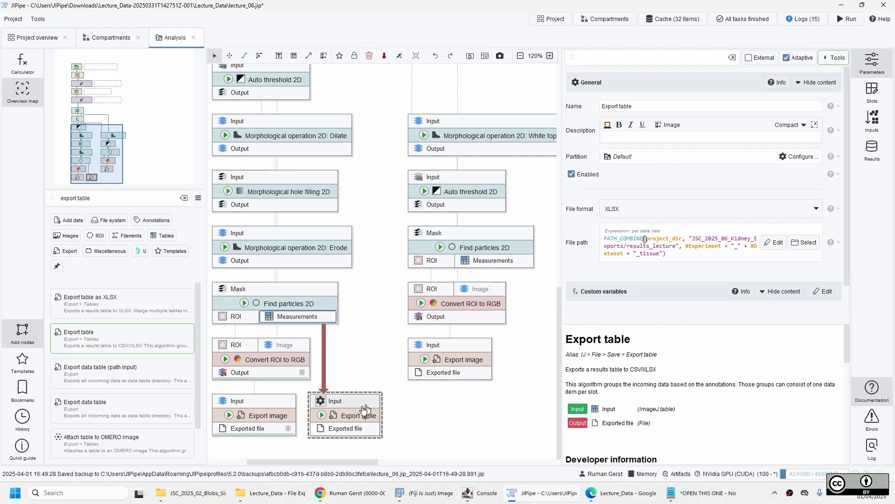
Duplicate the Export table node and connect the copy to the Measurements output of the glomeruli branch's Find particles 2D.
{"action": "key", "text": "ctrl+d"}
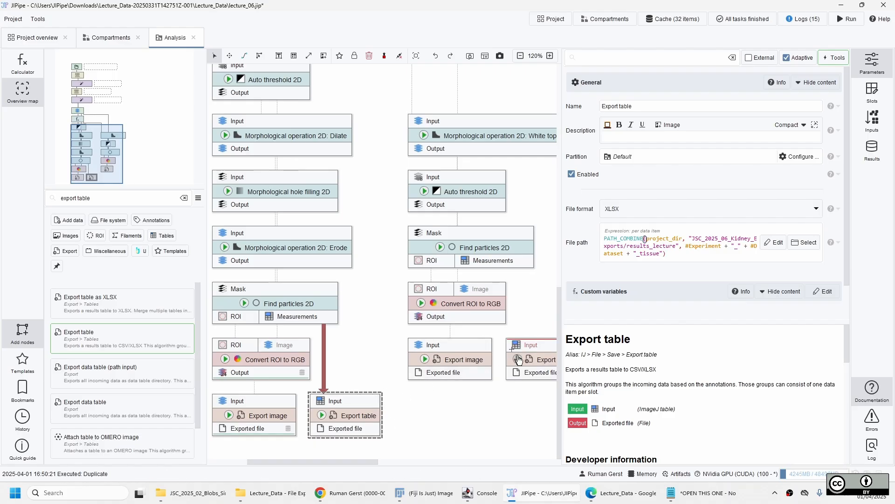
{"action": "left_click_drag", "start_coordinate": [333, 459], "coordinate": [352, 460]}
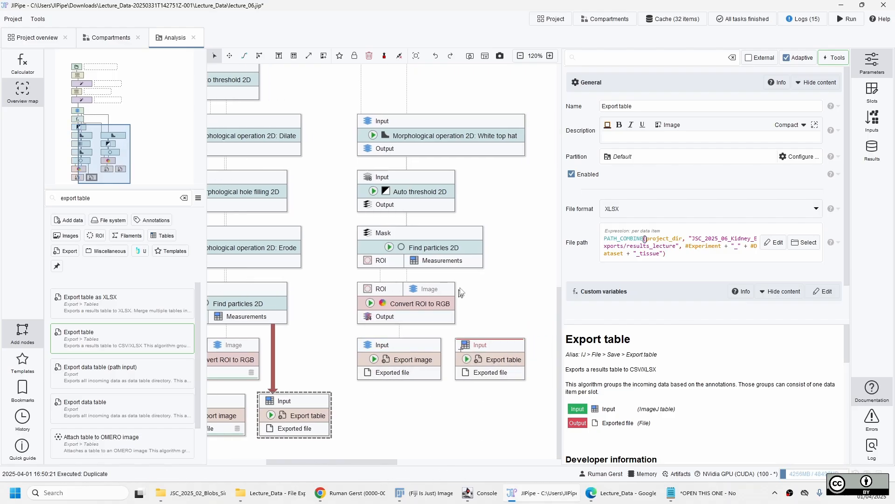
{"action": "left_click_drag", "start_coordinate": [477, 270], "coordinate": [478, 346]}
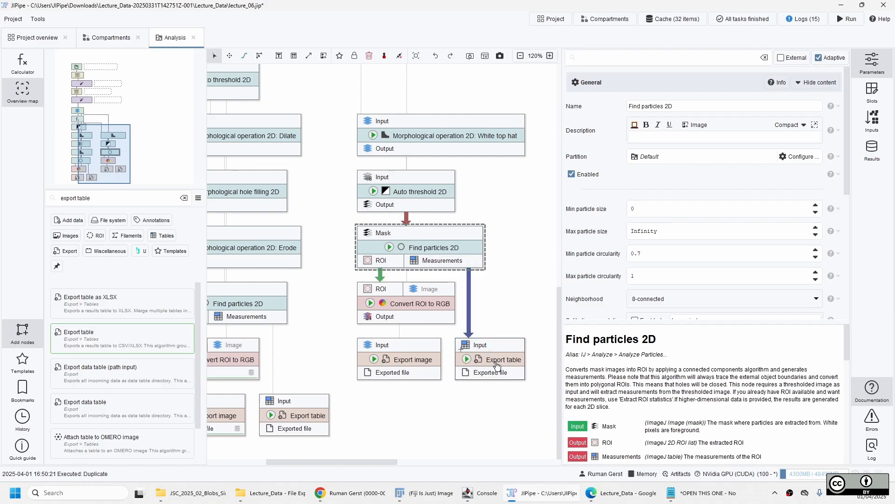
Change the suffix in the duplicated Export table node's file path to "_glomeruli" and save the project.
{"action": "left_click", "coordinate": [494, 361]}
{"action": "double_click", "coordinate": [652, 253]}
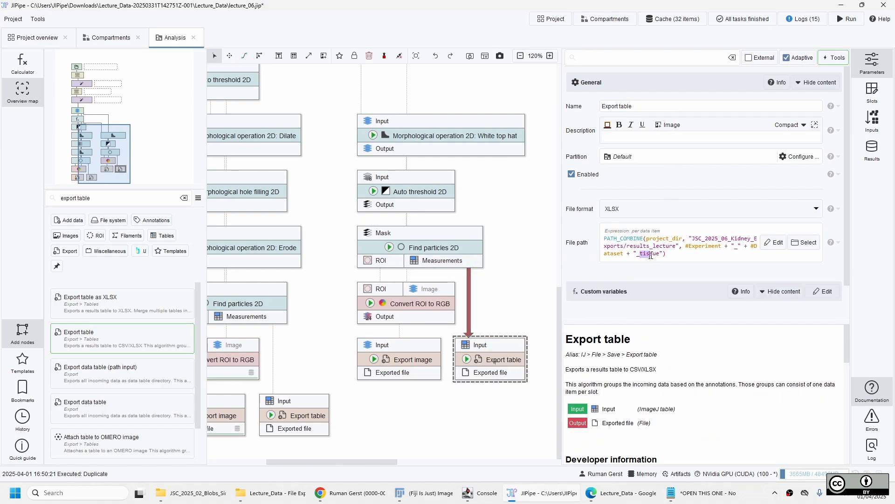
{"action": "type", "text": "glomeruli"}
{"action": "left_click", "coordinate": [450, 404]}
{"action": "key", "text": "ctrl+s"}
Update the cache of the glomeruli and tissue Export table nodes and check the exported XLSX files in the results_lecture folder.
{"action": "left_click", "coordinate": [494, 364]}
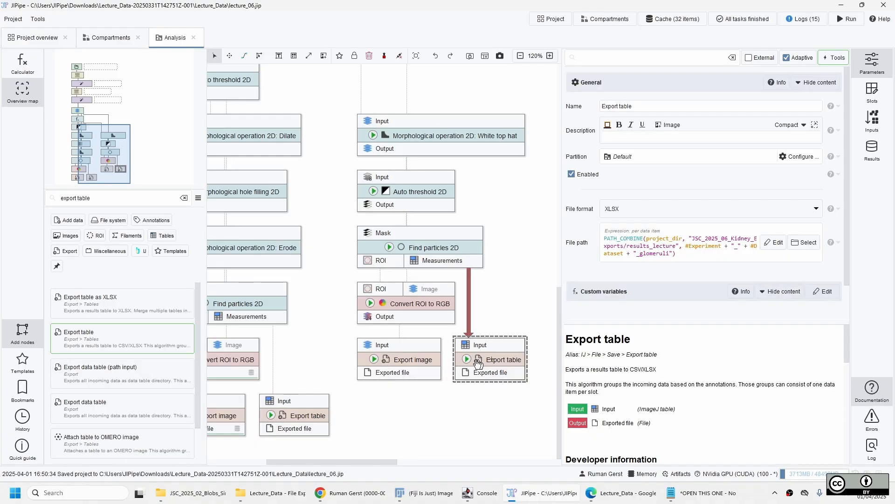
{"action": "right_click", "coordinate": [471, 363]}
{"action": "left_click", "coordinate": [501, 367]}
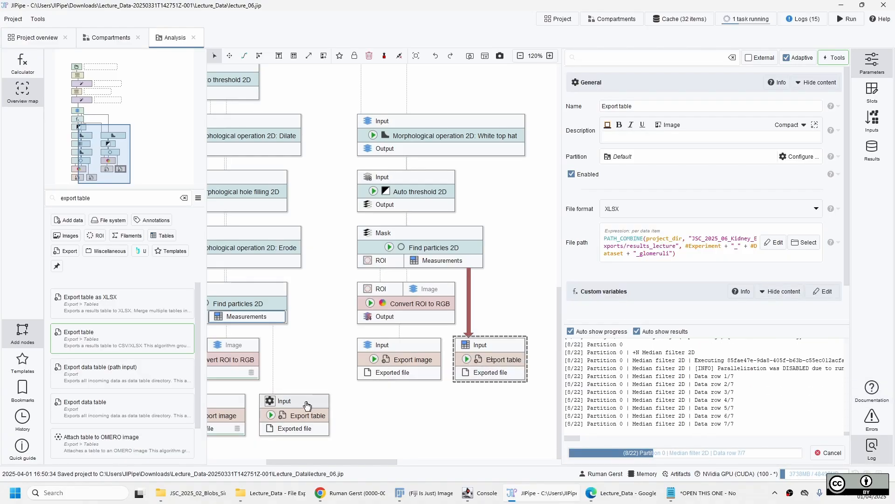
{"action": "right_click", "coordinate": [280, 415]}
{"action": "left_click", "coordinate": [307, 424]}
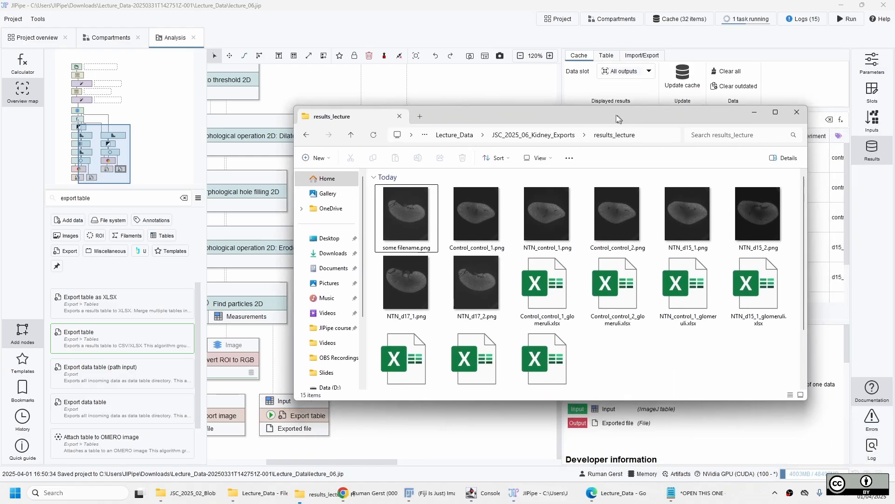
{"action": "left_click_drag", "start_coordinate": [619, 116], "coordinate": [502, 75]}
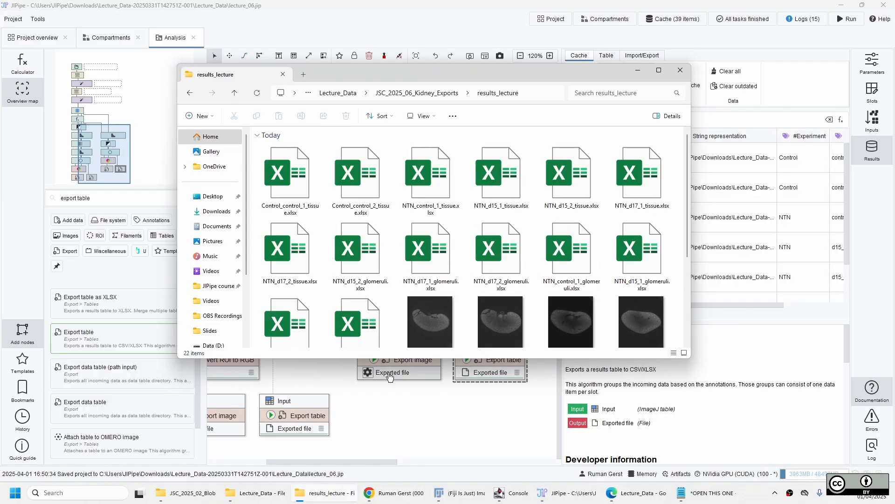
{"action": "scroll", "coordinate": [494, 226], "scroll_direction": "down", "scroll_amount": 3}
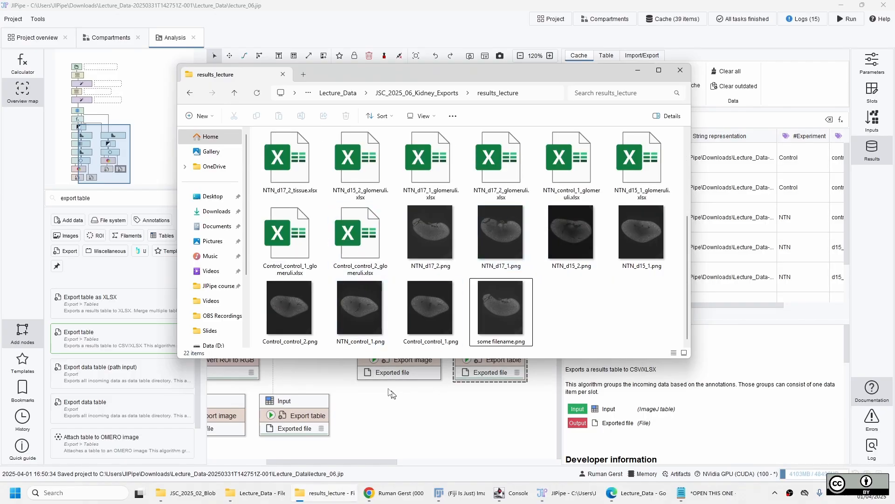
Update the cache of the glomeruli Export image node and look through the new PNG files in the results_lecture folder.
{"action": "left_click", "coordinate": [375, 364]}
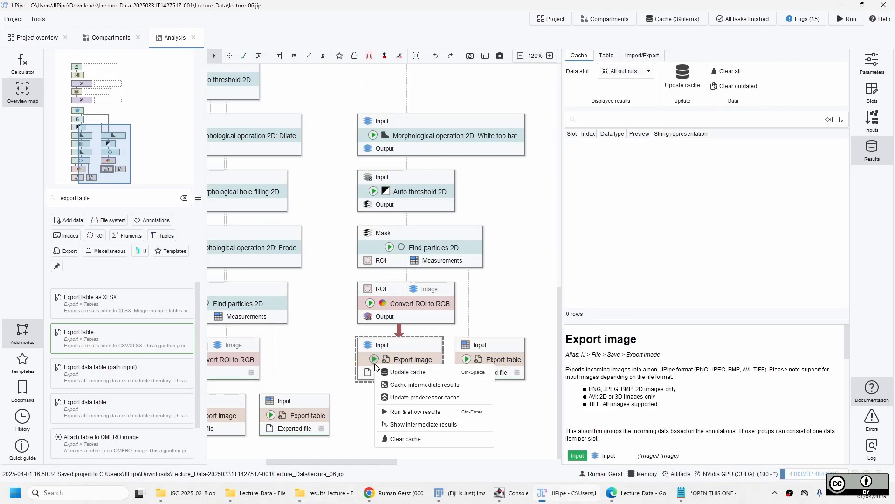
{"action": "left_click", "coordinate": [390, 372]}
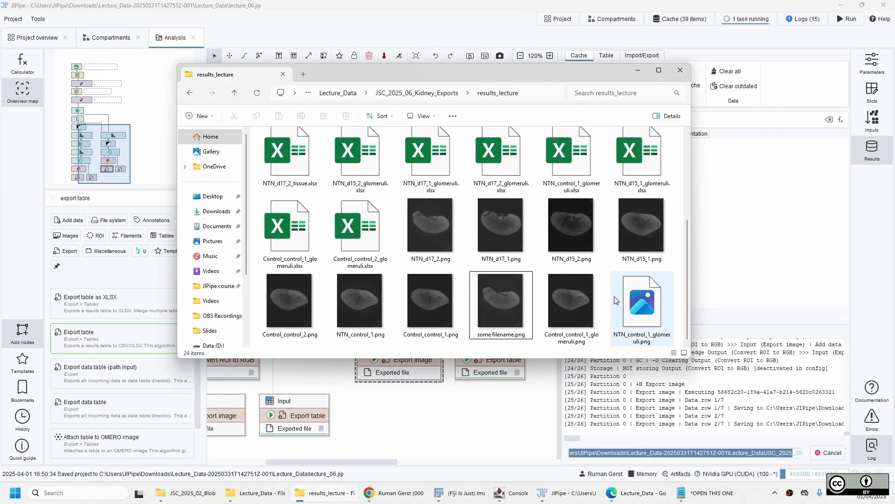
{"action": "scroll", "coordinate": [615, 299], "scroll_direction": "up", "scroll_amount": 3}
{"action": "scroll", "coordinate": [604, 291], "scroll_direction": "down", "scroll_amount": 3}
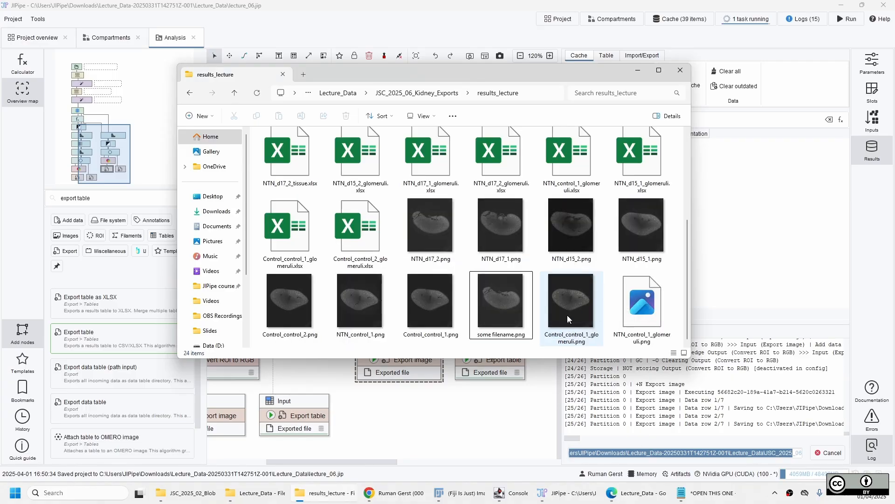
Open Control_control_1_glomeruli.png to inspect the glomeruli outlines, close it, and return to the pipeline graph in JIPipe.
{"action": "double_click", "coordinate": [570, 294]}
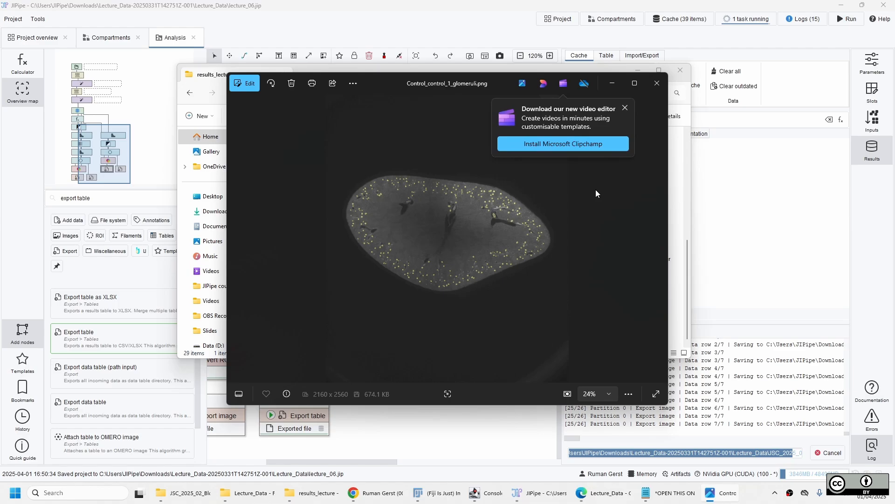
{"action": "left_click", "coordinate": [657, 83]}
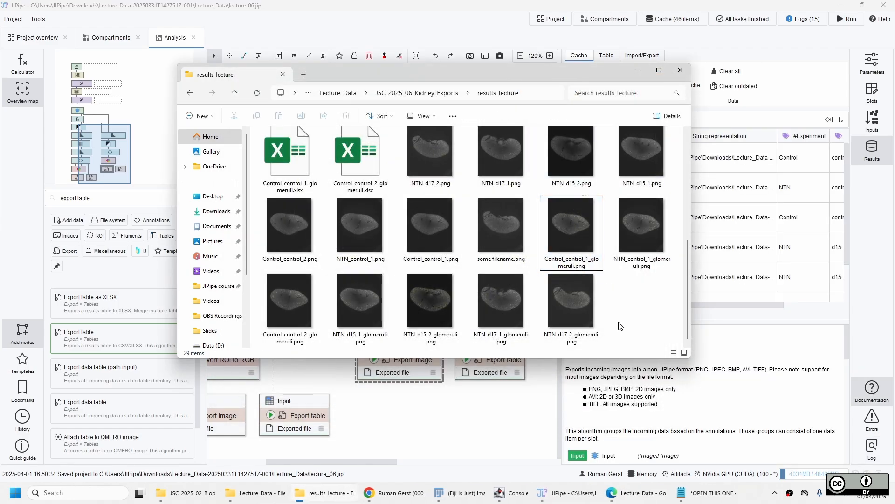
{"action": "left_click", "coordinate": [438, 4]}
{"action": "left_click", "coordinate": [447, 422]}
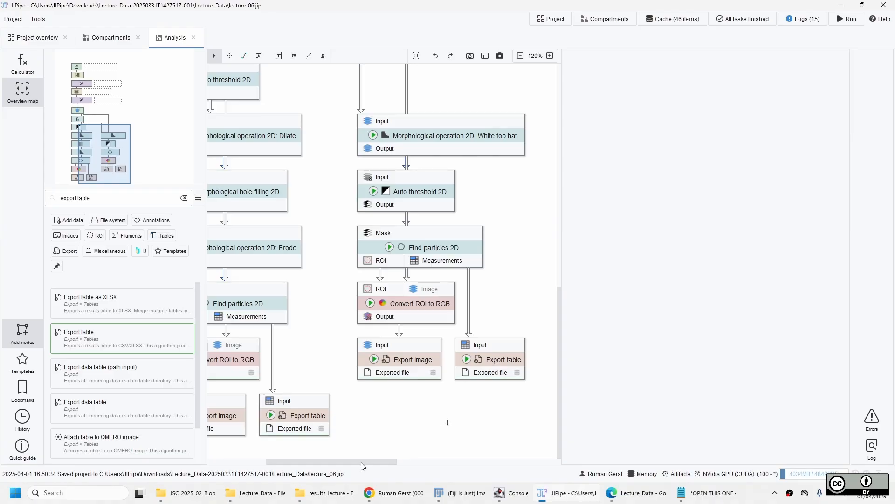
{"action": "scroll", "coordinate": [362, 464], "scroll_direction": "left", "scroll_amount": 3}
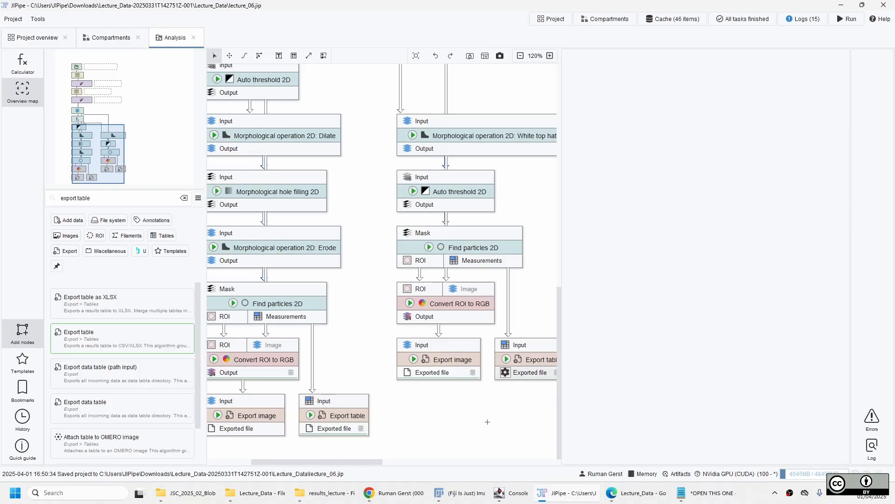
Inspect the file path expression of the tissue Export table node in the expression editor and discard it without changes.
{"action": "left_click", "coordinate": [346, 417]}
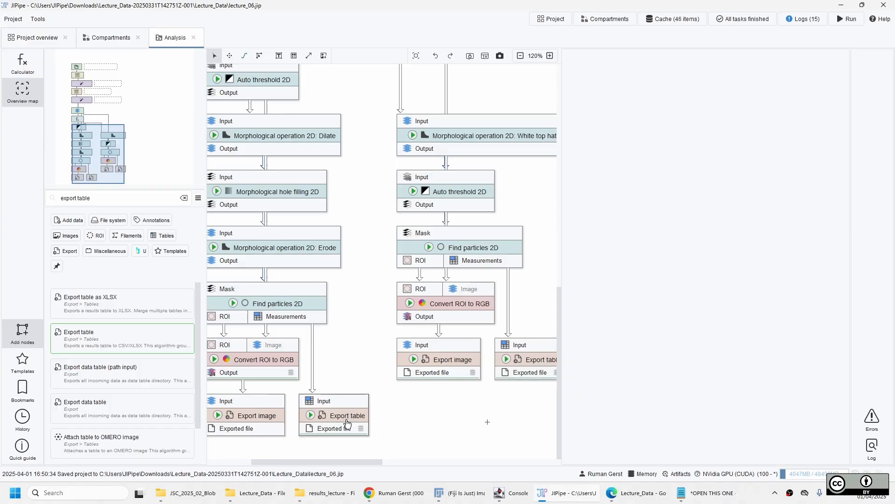
{"action": "left_click", "coordinate": [868, 63]}
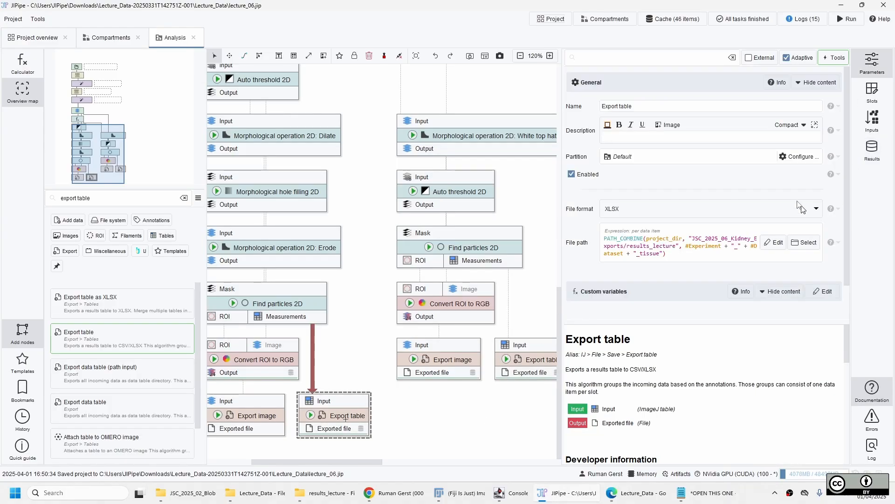
{"action": "left_click", "coordinate": [775, 243]}
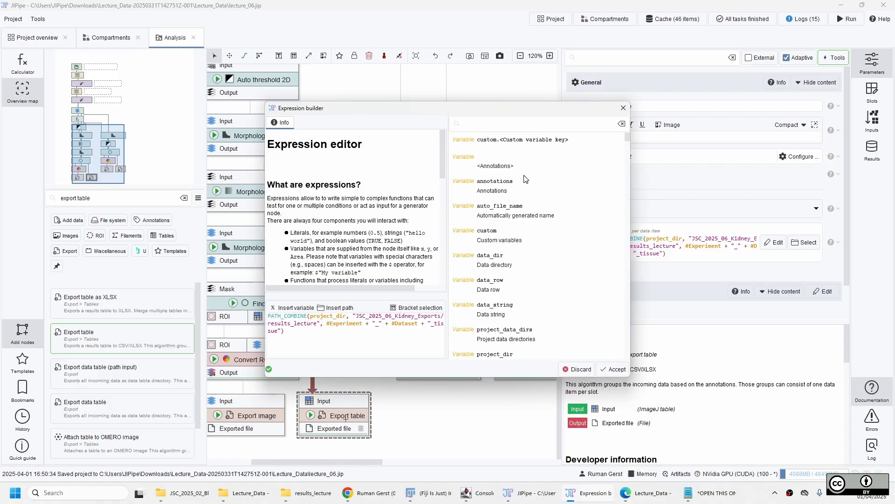
{"action": "left_click", "coordinate": [574, 370]}
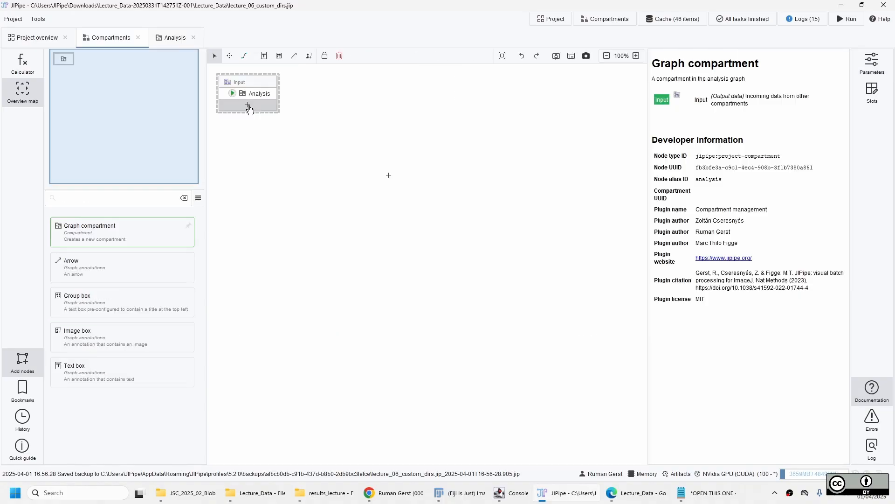
Add an output to the Analysis compartment and place its Output node below the tissue Export image node in the Analysis graph.
{"action": "left_click", "coordinate": [247, 106]}
{"action": "left_click", "coordinate": [383, 211]}
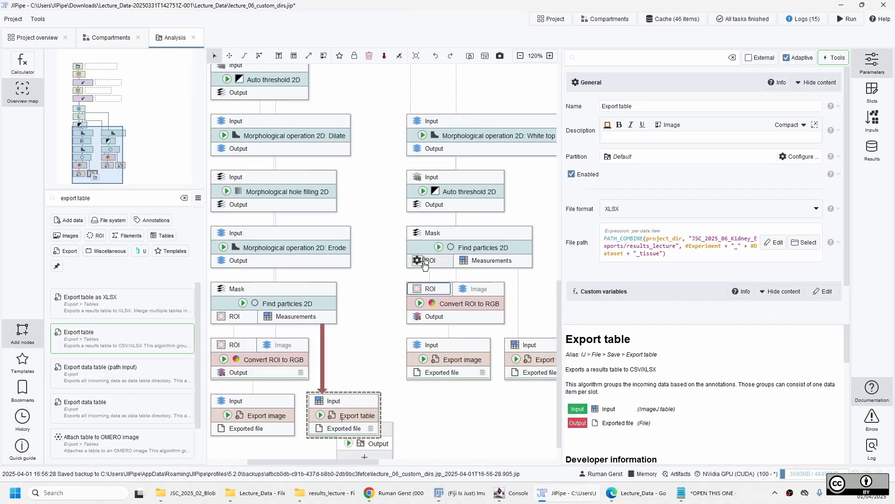
{"action": "scroll", "coordinate": [410, 382], "scroll_direction": "down", "scroll_amount": 1}
{"action": "left_click", "coordinate": [383, 428]}
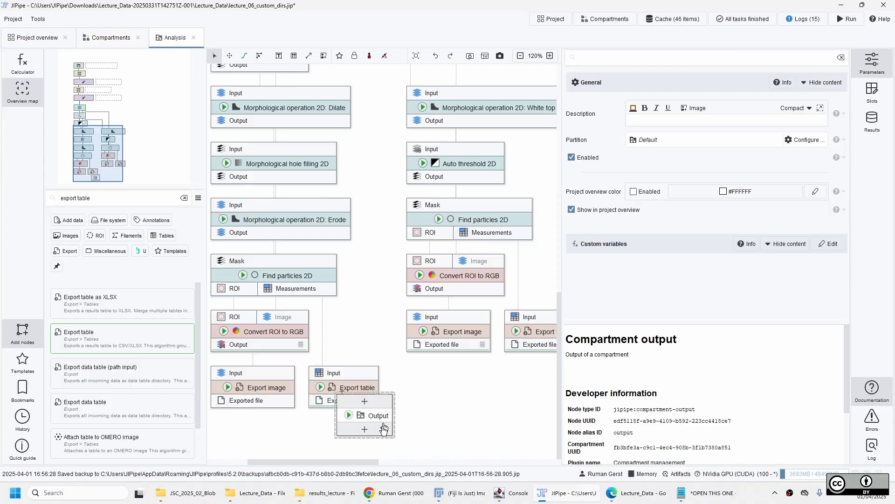
{"action": "left_click_drag", "start_coordinate": [383, 428], "coordinate": [257, 428]}
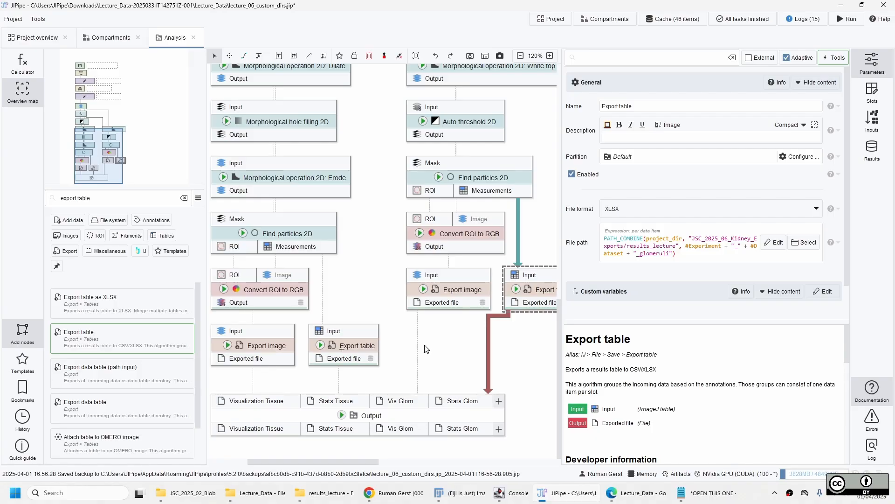
Check the Analysis compartment's output in the compartments graph and go to the project overview.
{"action": "left_click", "coordinate": [110, 37]}
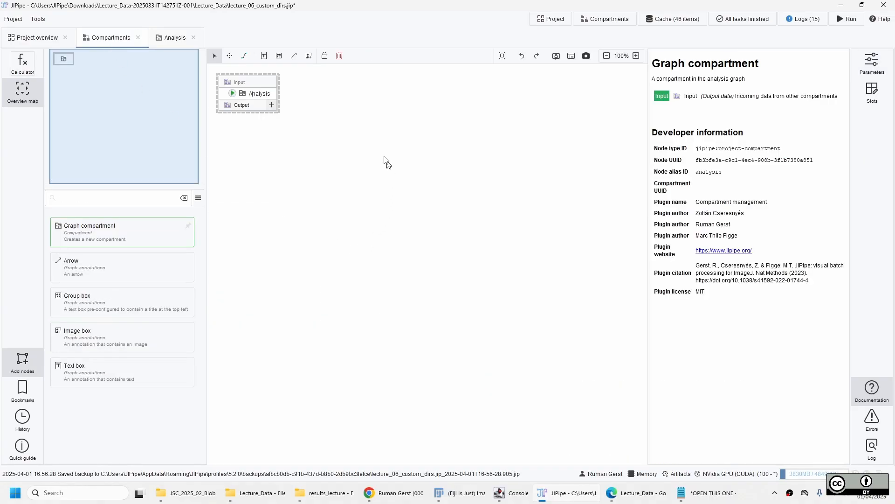
{"action": "left_click", "coordinate": [42, 40]}
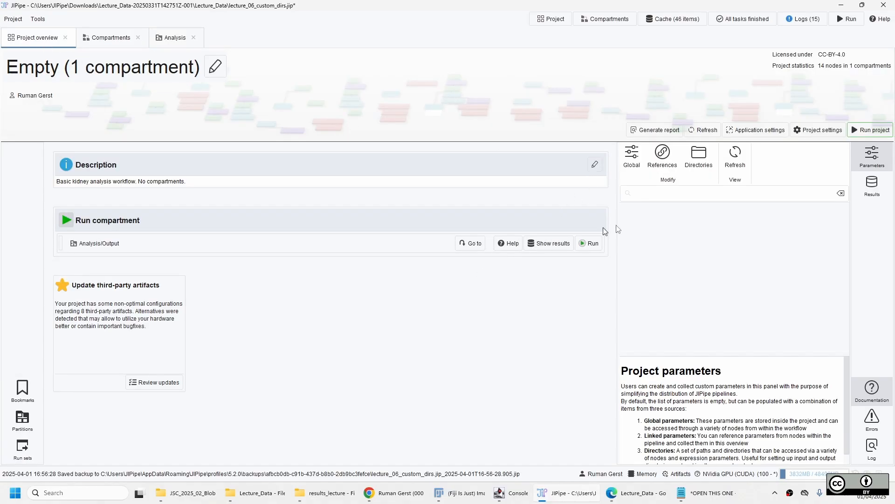